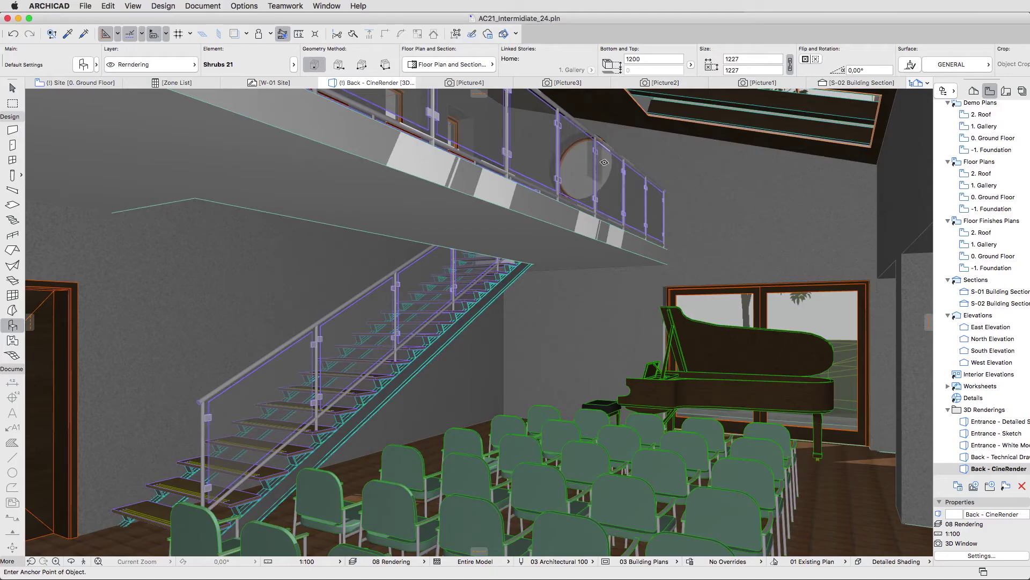
Step: Override the inner face of the two selected hall walls with the Interior Covering surface
{"action": "left_click", "coordinate": [708, 206]}
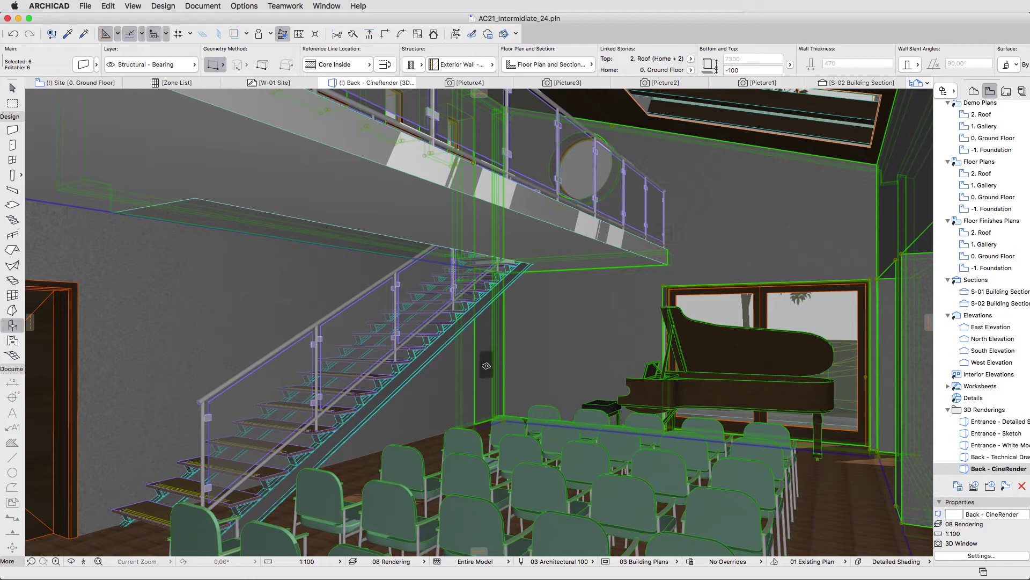
{"action": "left_click", "coordinate": [454, 371], "text": "shift"}
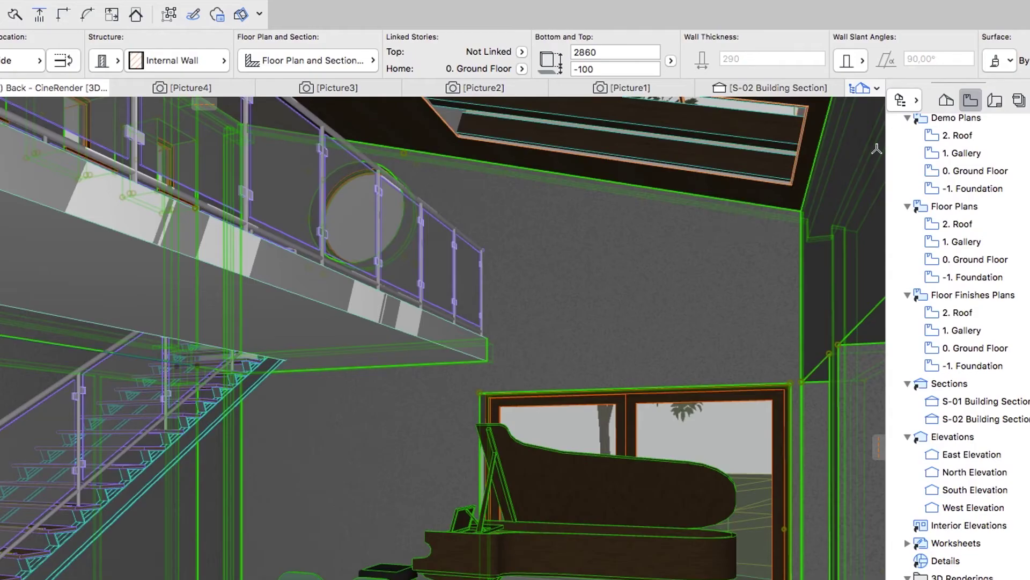
{"action": "left_click", "coordinate": [995, 61]}
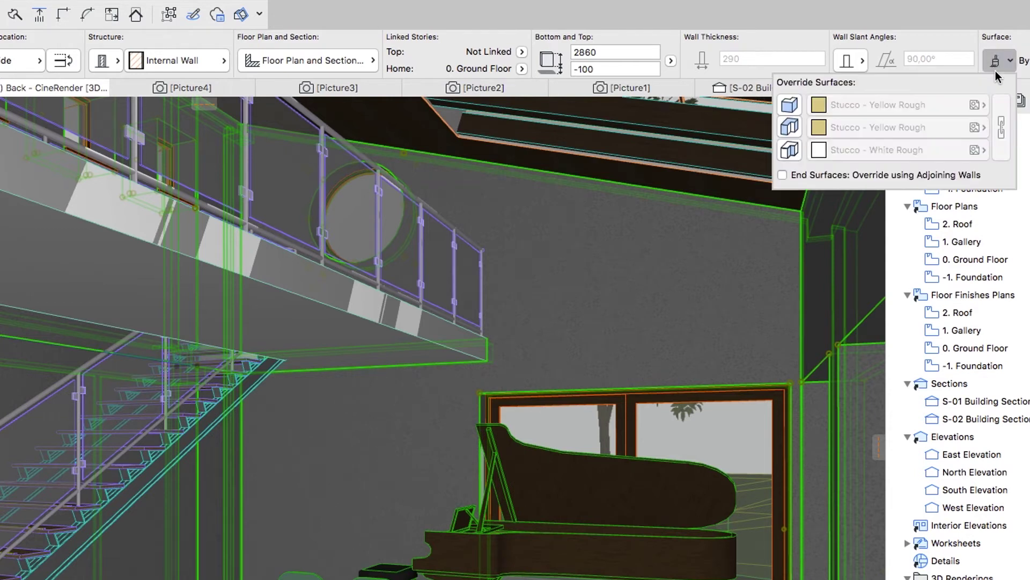
{"action": "left_click", "coordinate": [790, 150]}
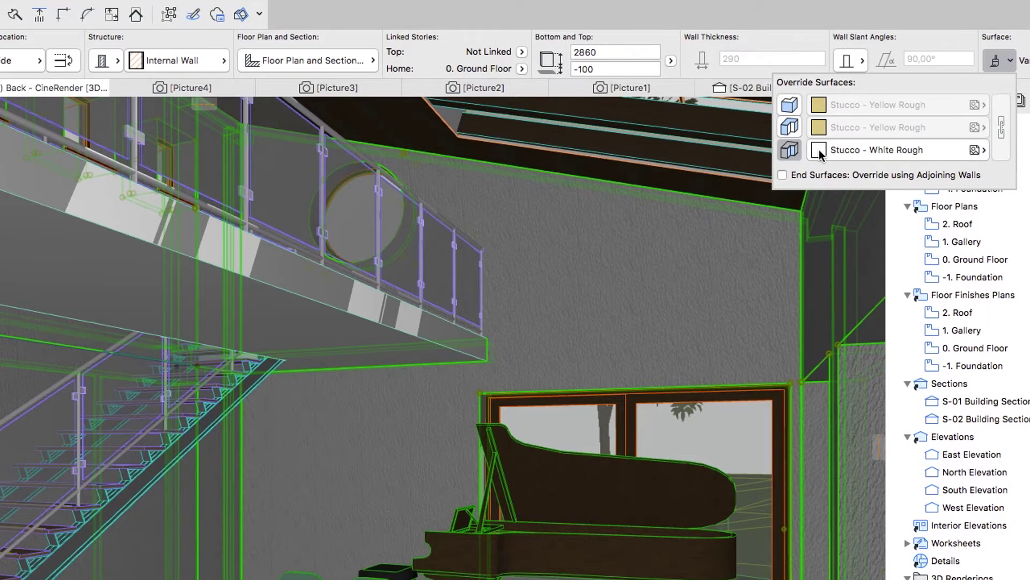
{"action": "left_click", "coordinate": [821, 151]}
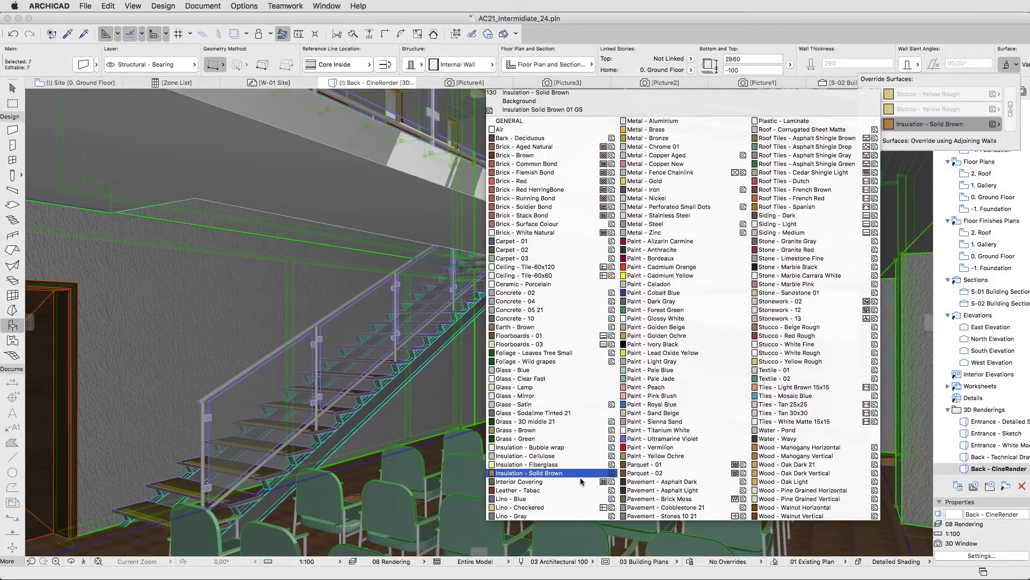
{"action": "left_click", "coordinate": [581, 482]}
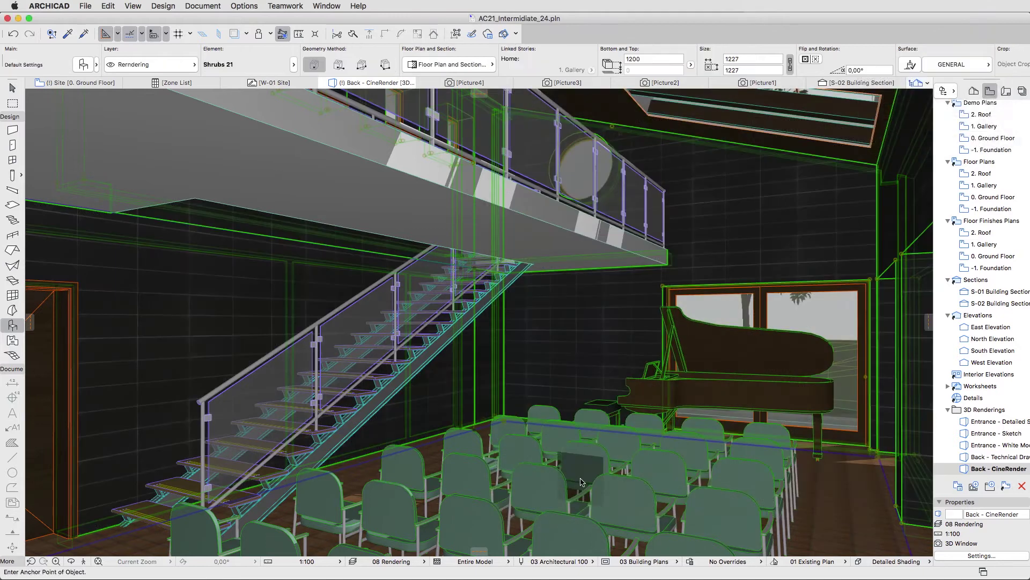
{"action": "left_click", "coordinate": [582, 452]}
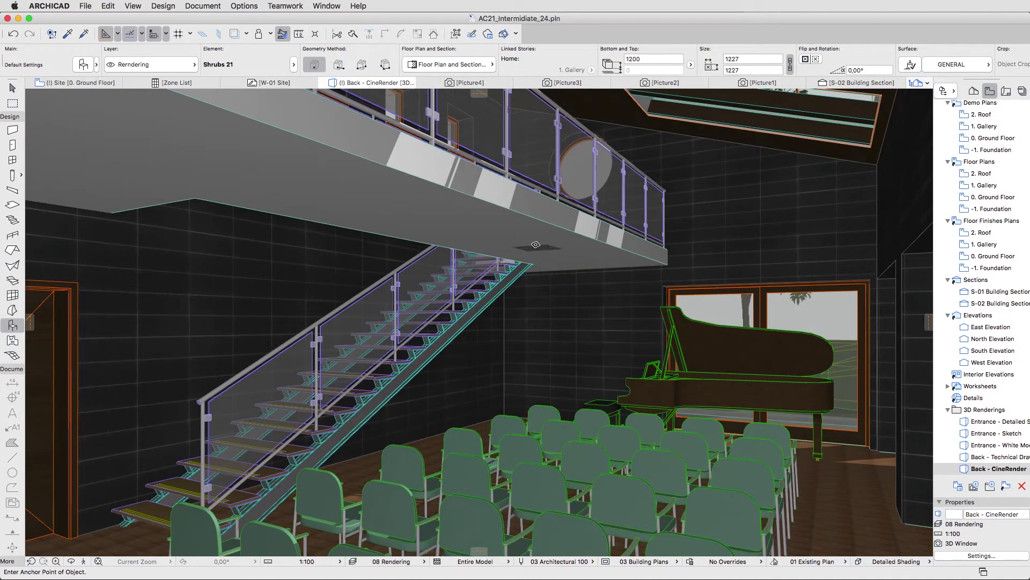
{"action": "left_click", "coordinate": [326, 7]}
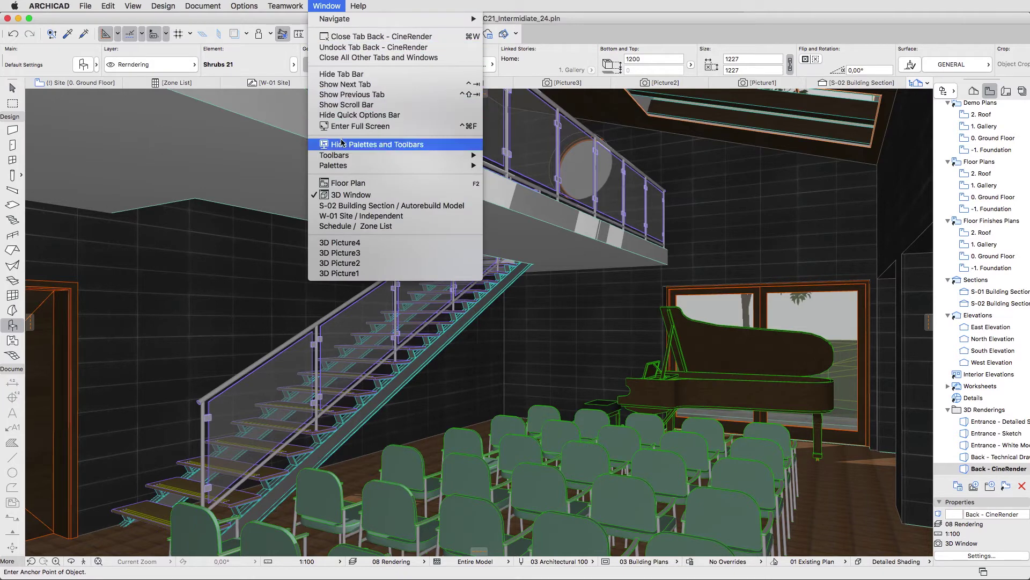
{"action": "mouse_move", "coordinate": [334, 165]}
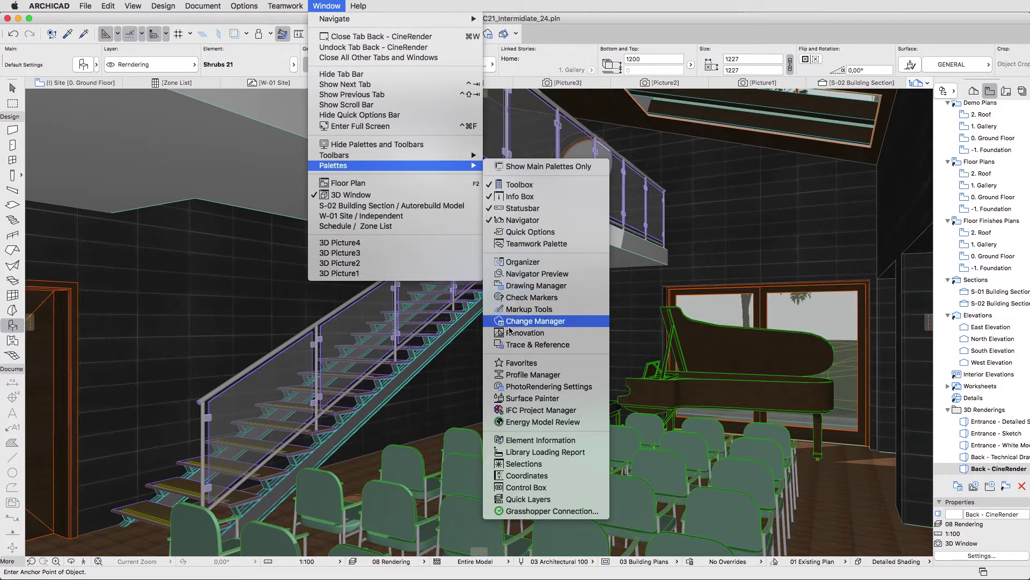
Step: Add the Parquet - 05 surface to the project and paint the floor slab with it
{"action": "left_click", "coordinate": [531, 398]}
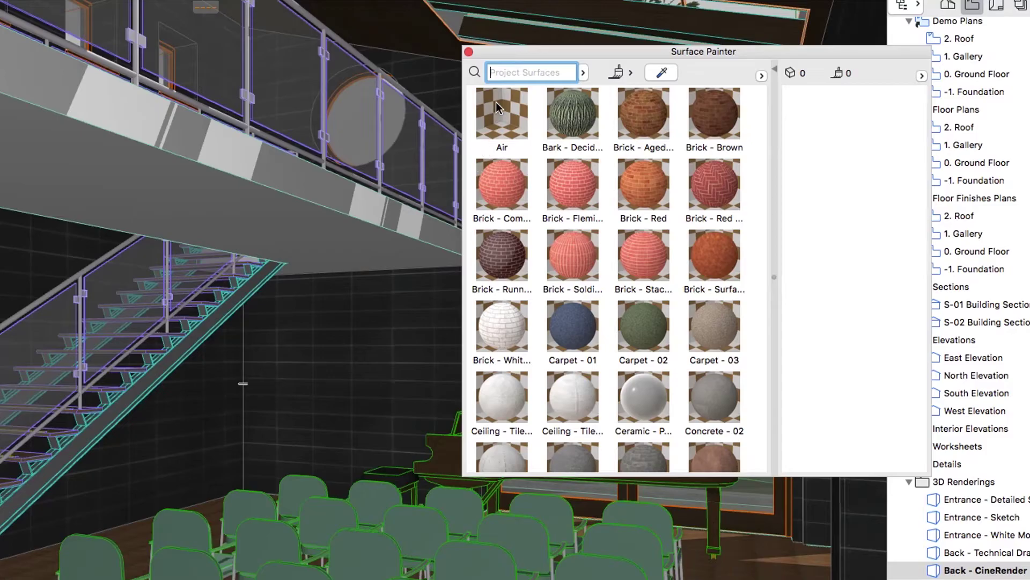
{"action": "type", "text": "parq"}
{"action": "type", "text": "uet"}
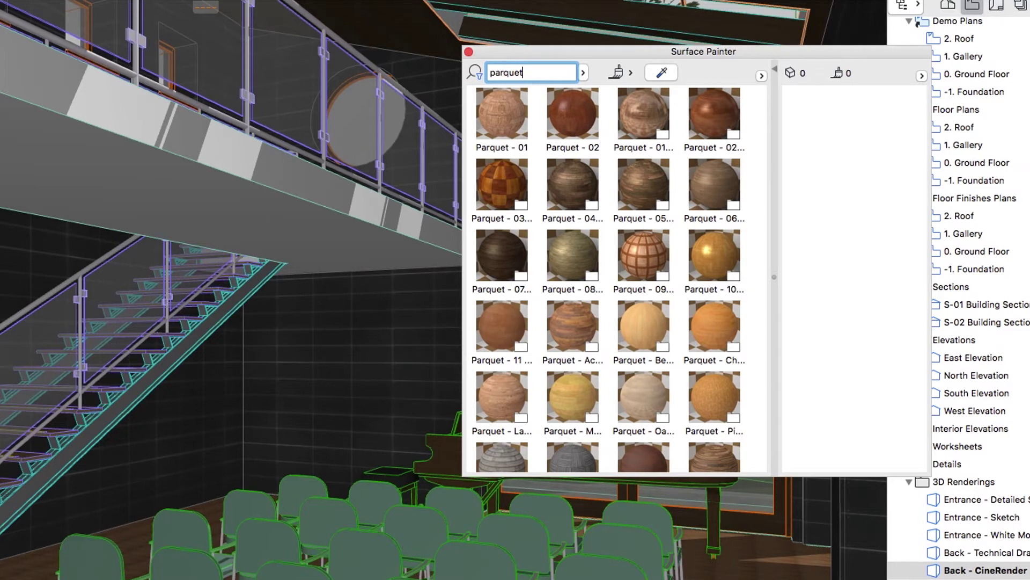
{"action": "left_click", "coordinate": [641, 173]}
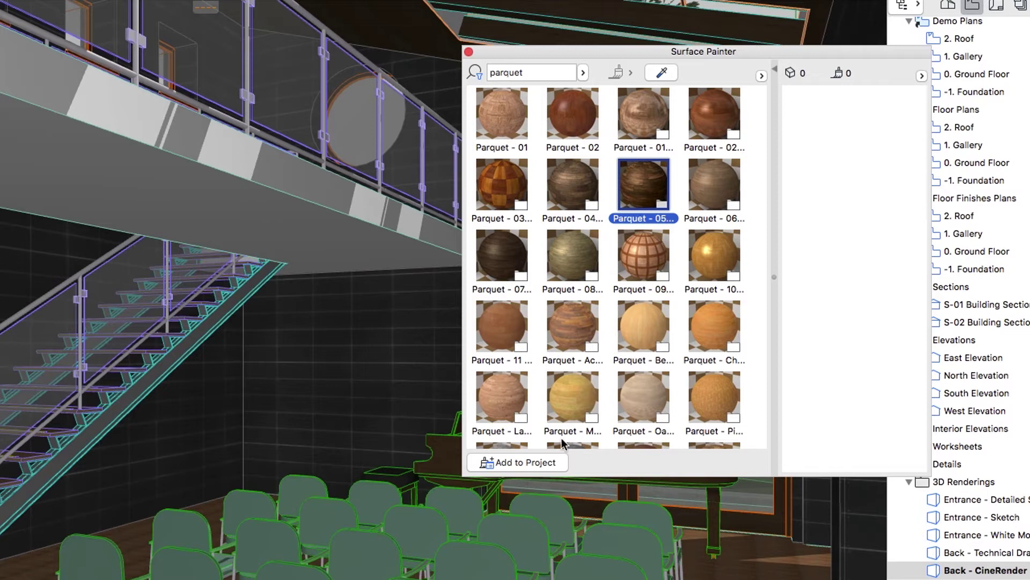
{"action": "left_click", "coordinate": [557, 463]}
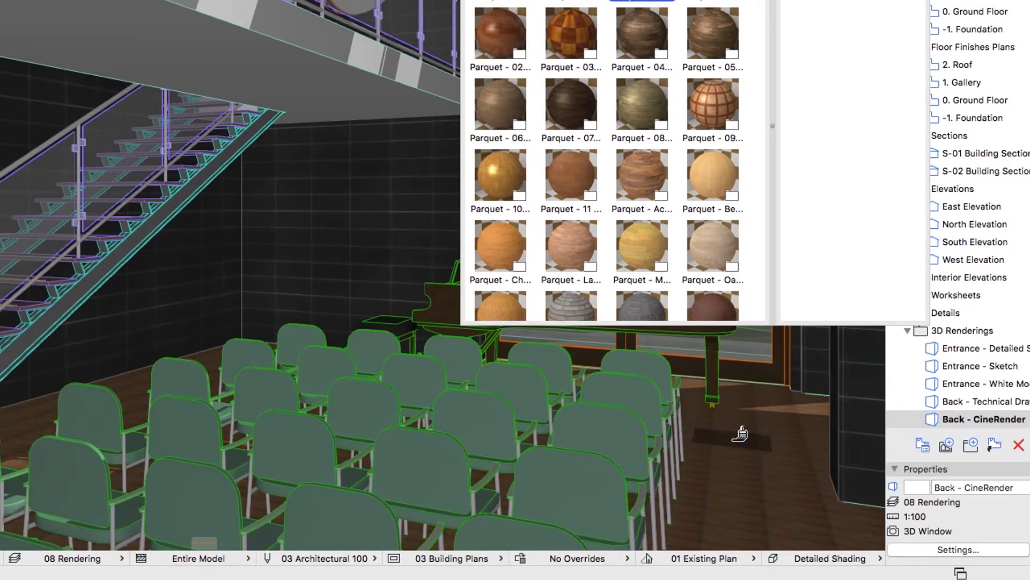
{"action": "left_click", "coordinate": [739, 433]}
{"action": "left_click", "coordinate": [732, 438]}
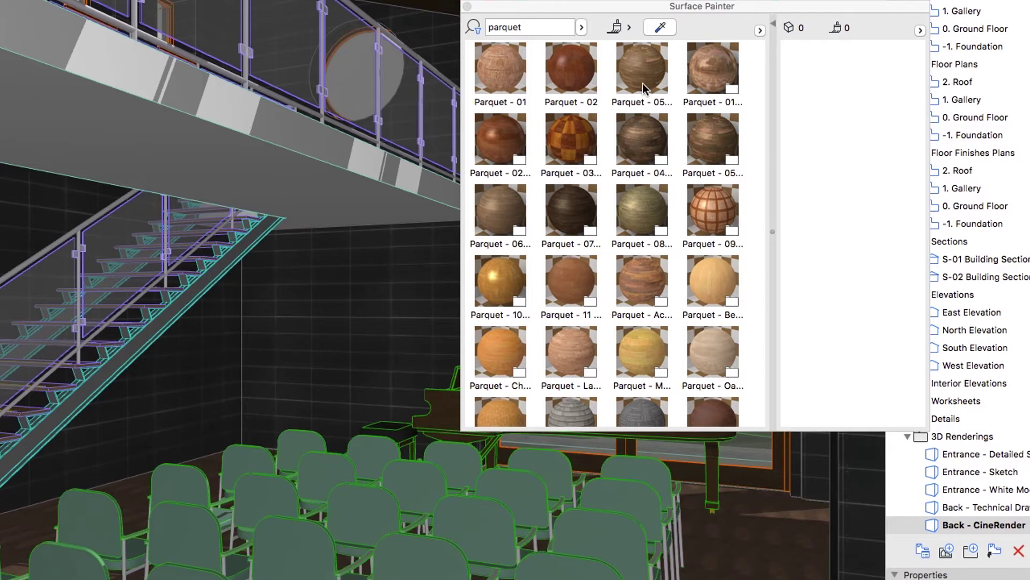
Step: Set the Parquet - 05 surface's vectorial hatching to Plank Floor
{"action": "double_click", "coordinate": [643, 83]}
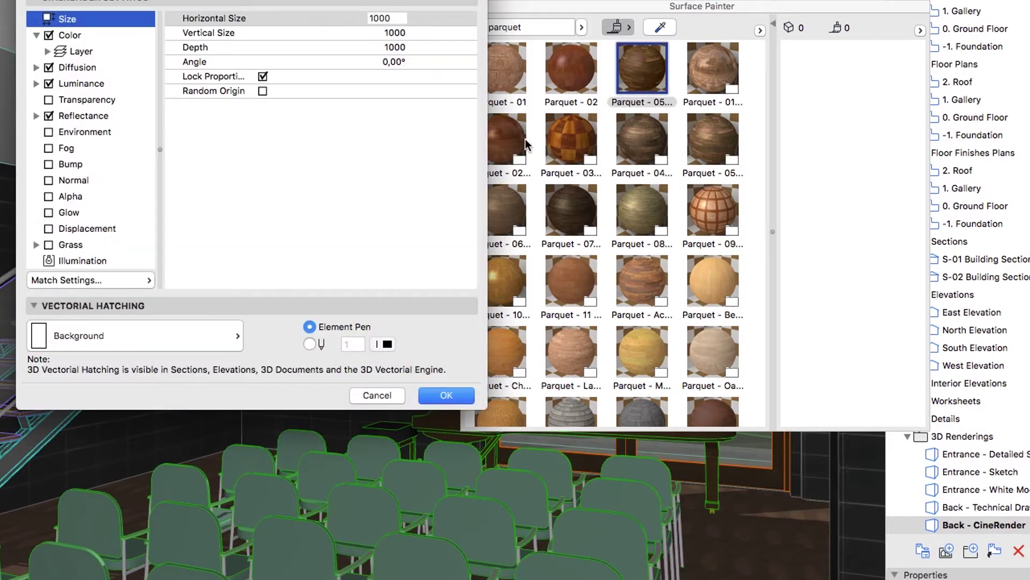
{"action": "left_click", "coordinate": [232, 335]}
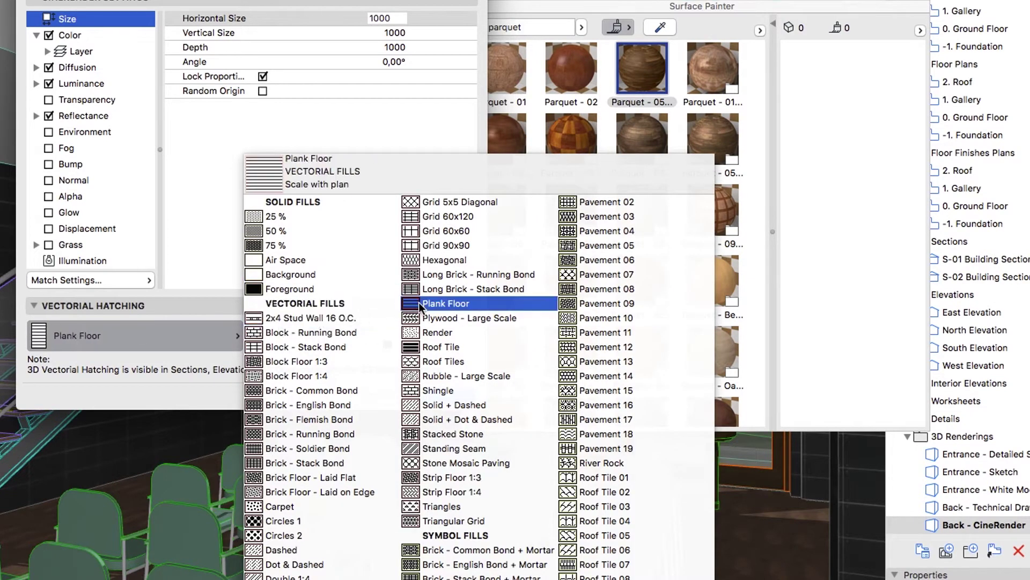
{"action": "left_click", "coordinate": [474, 304]}
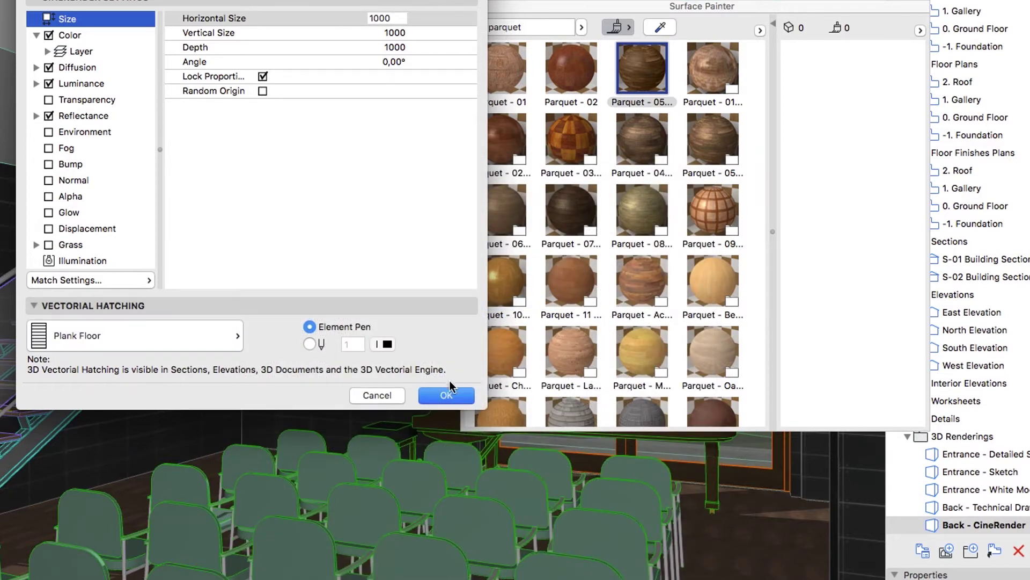
{"action": "left_click", "coordinate": [447, 394]}
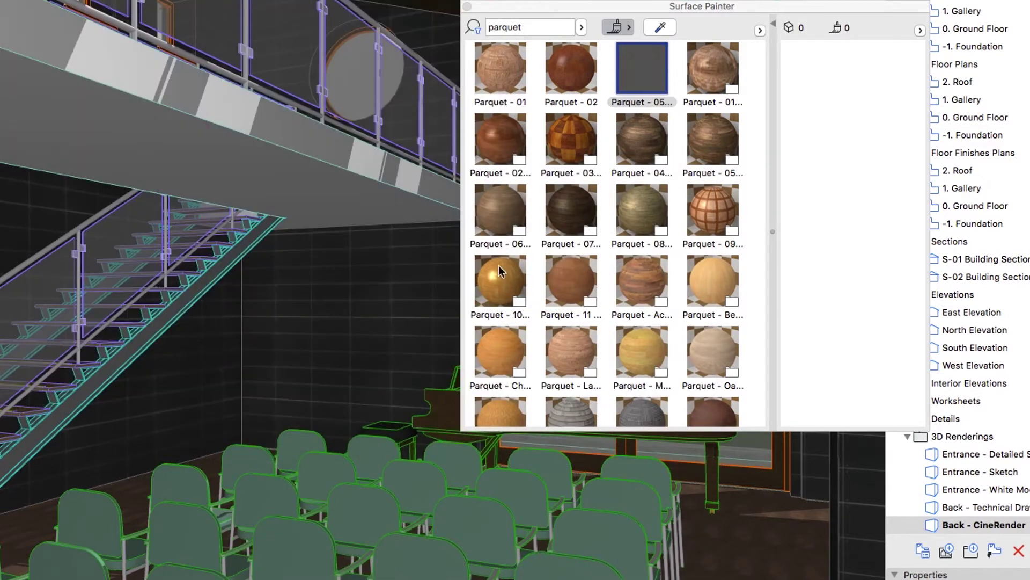
Step: Search for fabric and add Textile - Fabric Gray 21 to the project
{"action": "double_click", "coordinate": [530, 27]}
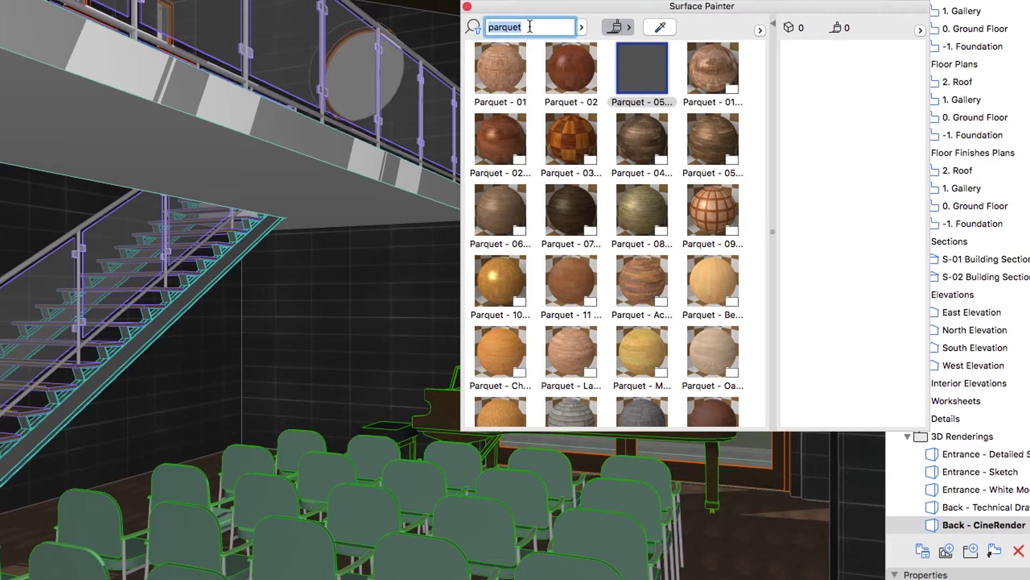
{"action": "type", "text": "fabr"}
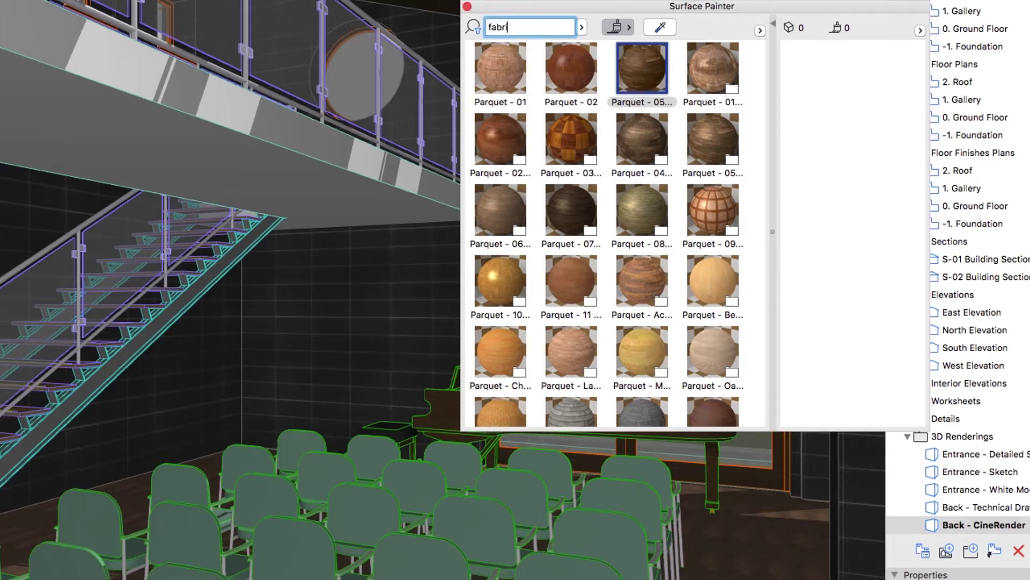
{"action": "type", "text": "ic"}
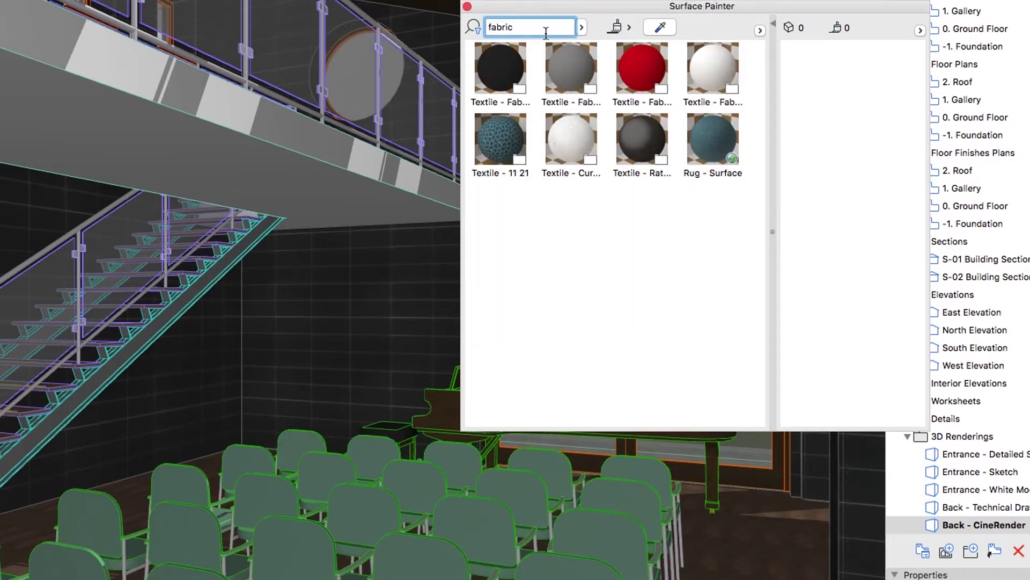
{"action": "left_click", "coordinate": [575, 71]}
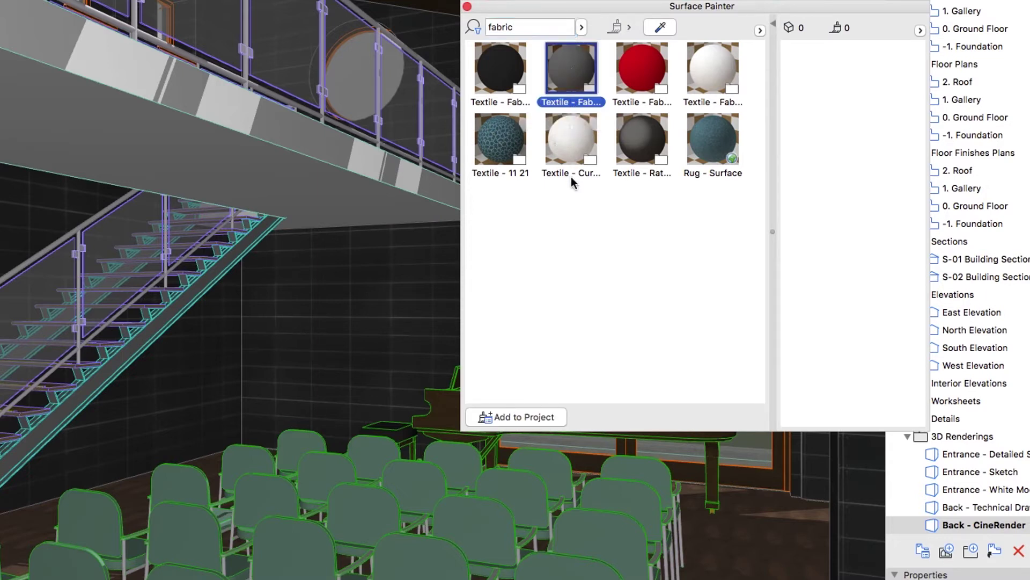
{"action": "left_click", "coordinate": [550, 417]}
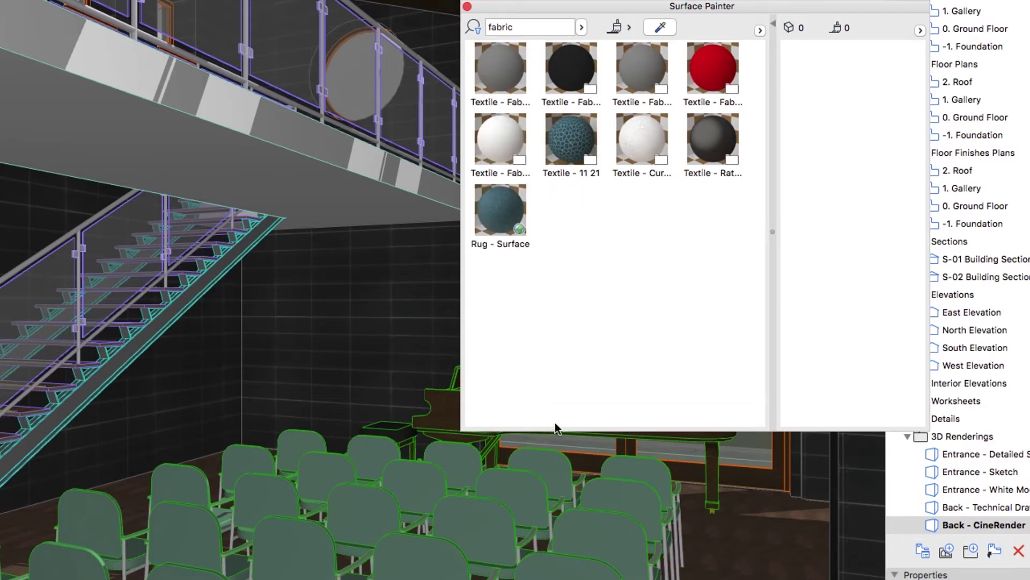
Step: Replace the chairs' Pale Jade paint with the gray fabric, then clear the picked surfaces
{"action": "left_click", "coordinate": [610, 490]}
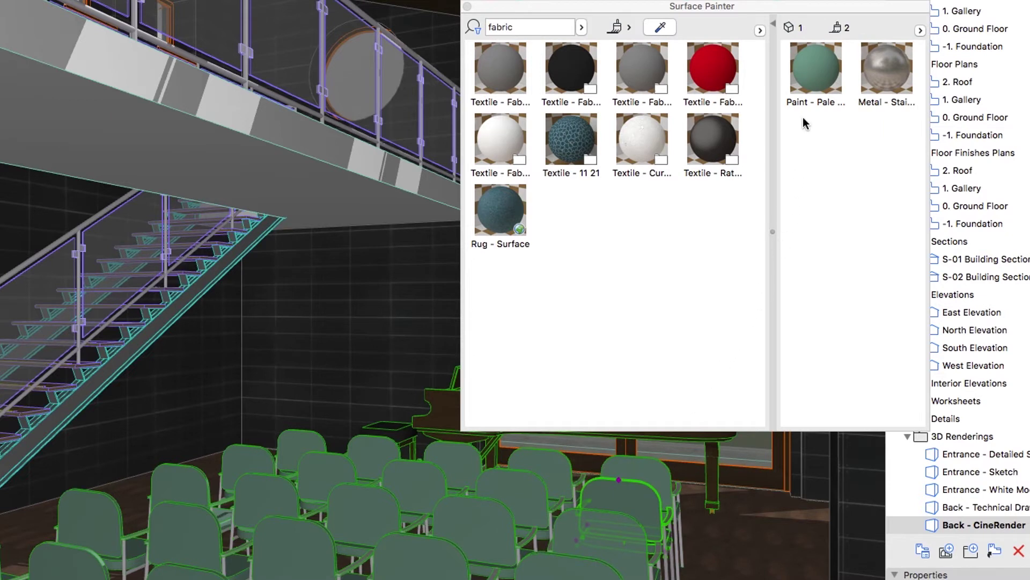
{"action": "right_click", "coordinate": [809, 87]}
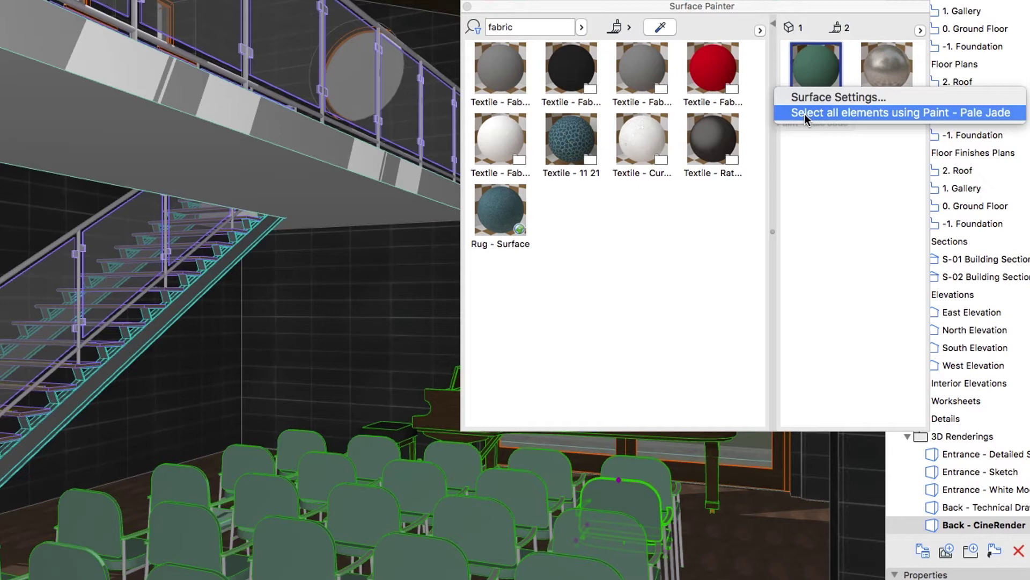
{"action": "left_click", "coordinate": [804, 114]}
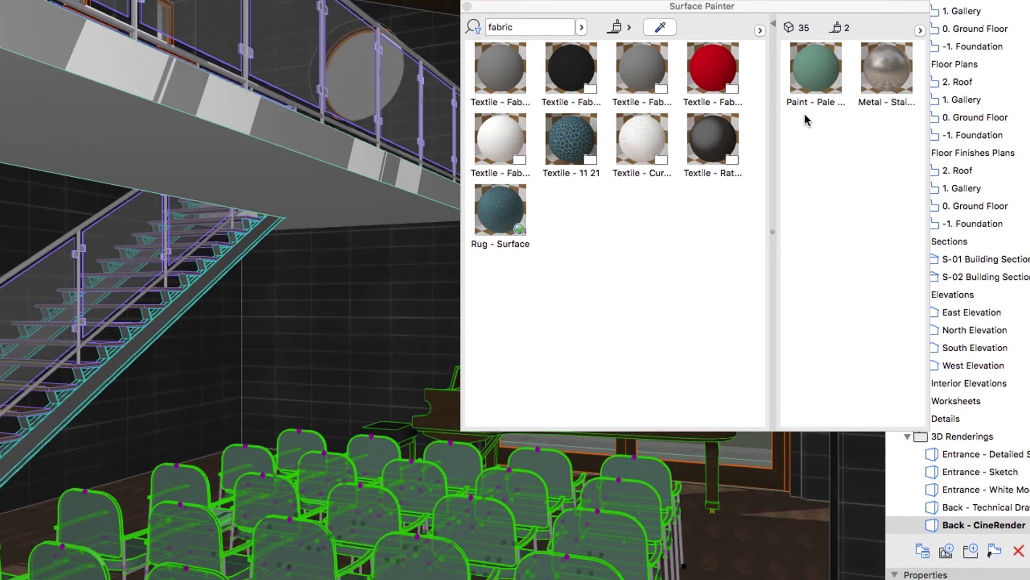
{"action": "left_click", "coordinate": [517, 79]}
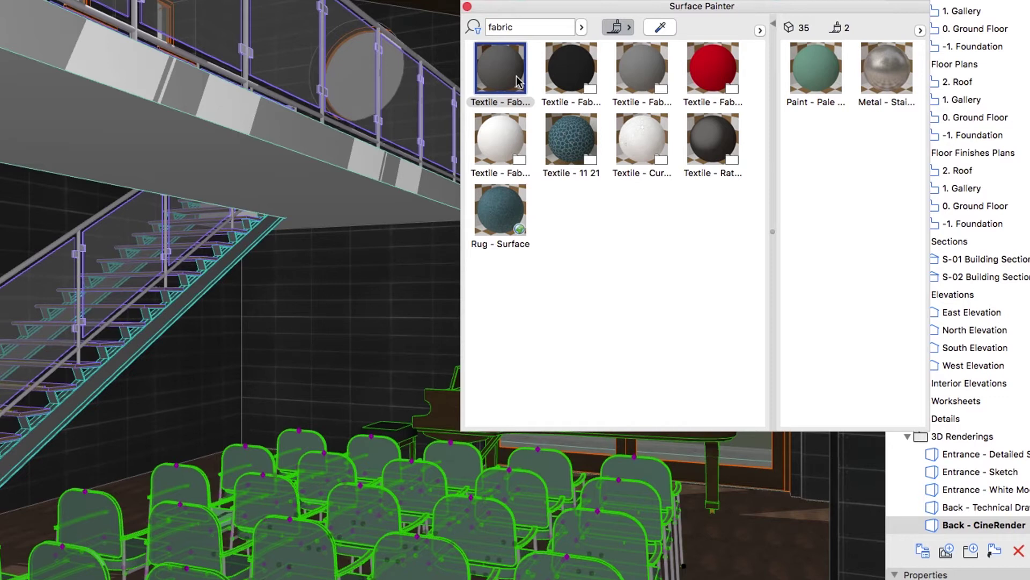
{"action": "left_click", "coordinate": [816, 72]}
{"action": "left_click", "coordinate": [822, 76]}
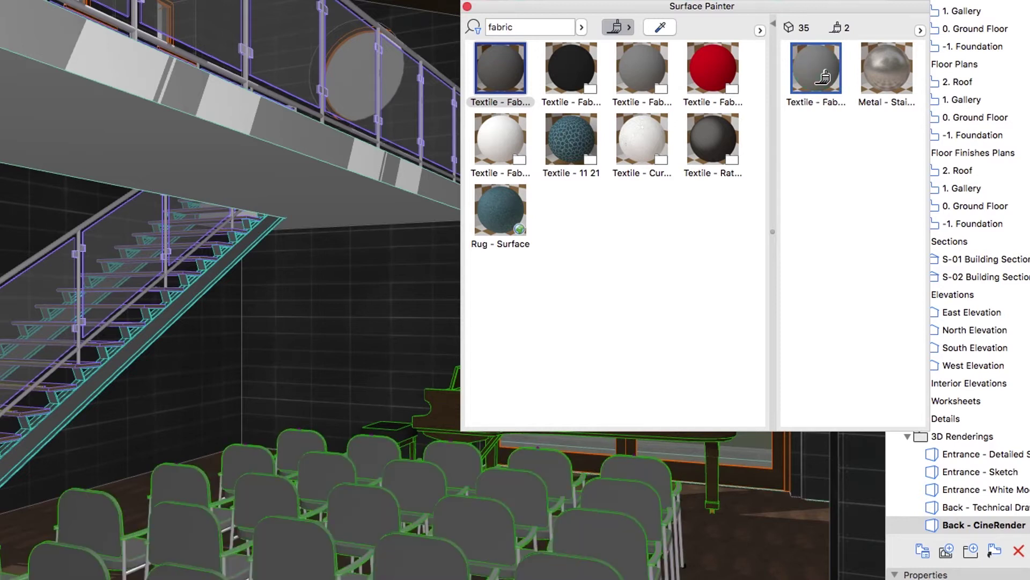
{"action": "left_click", "coordinate": [816, 126]}
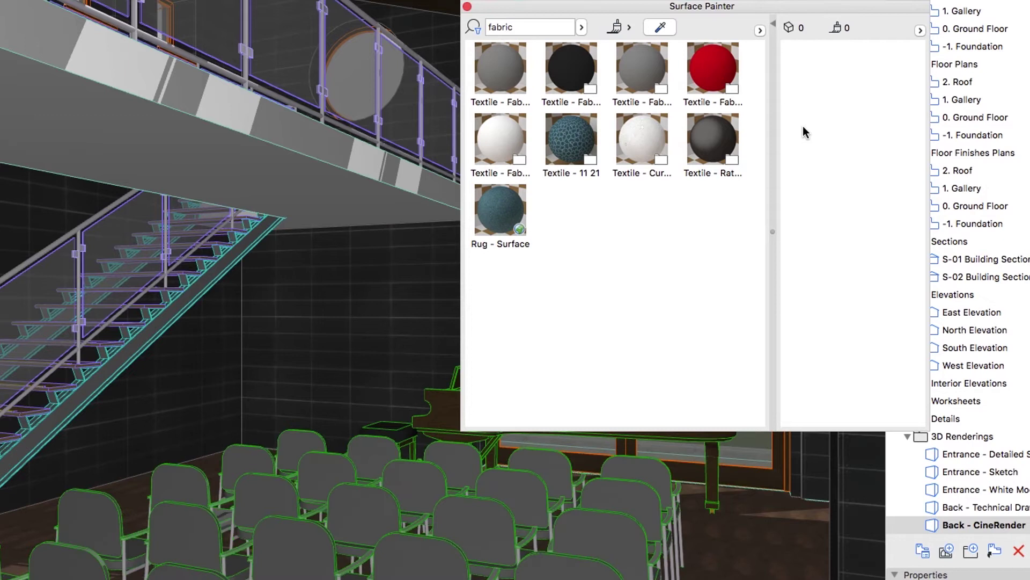
Step: Search 'ivory', paint the piano with the first Paint - Ivory swatch, and close the painter
{"action": "double_click", "coordinate": [543, 27]}
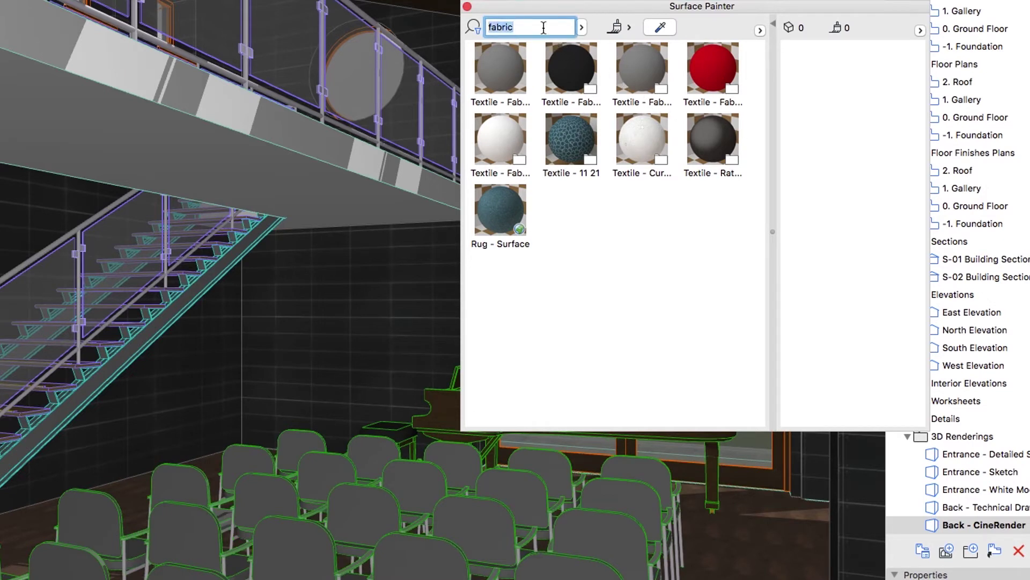
{"action": "type", "text": "ivory"}
{"action": "key", "text": "Return"}
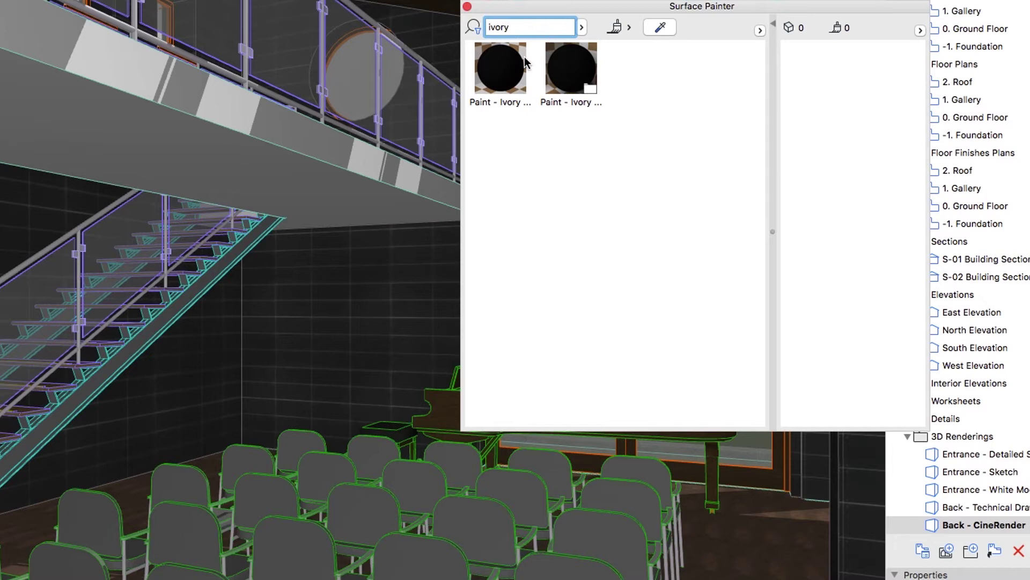
{"action": "left_click", "coordinate": [515, 69]}
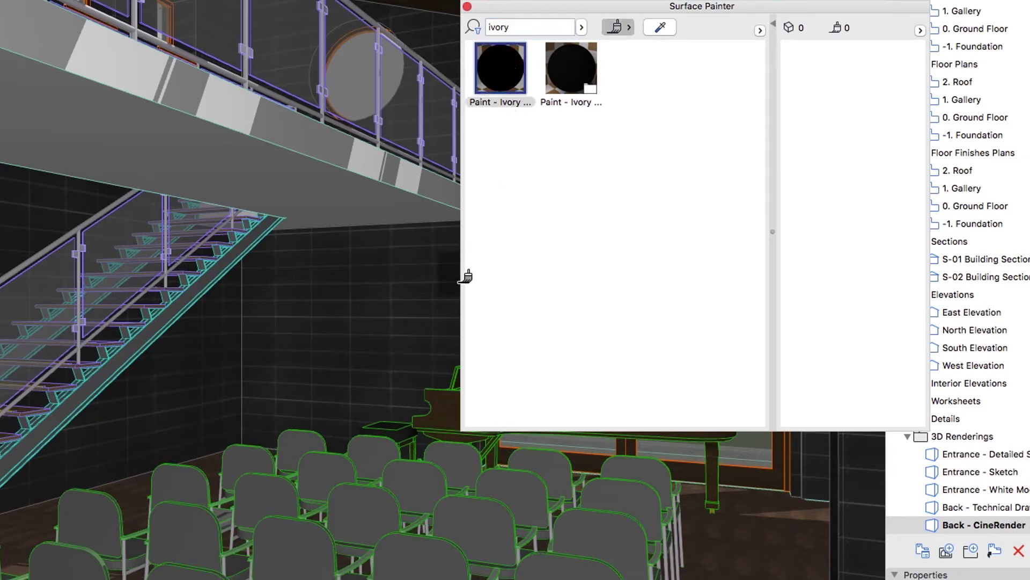
{"action": "left_click", "coordinate": [449, 399]}
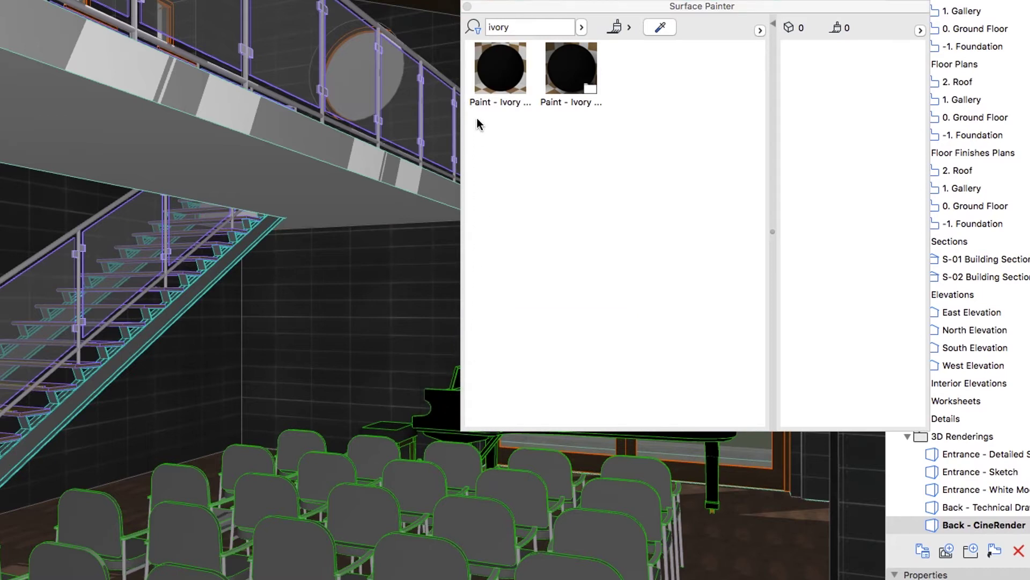
{"action": "left_click", "coordinate": [468, 7]}
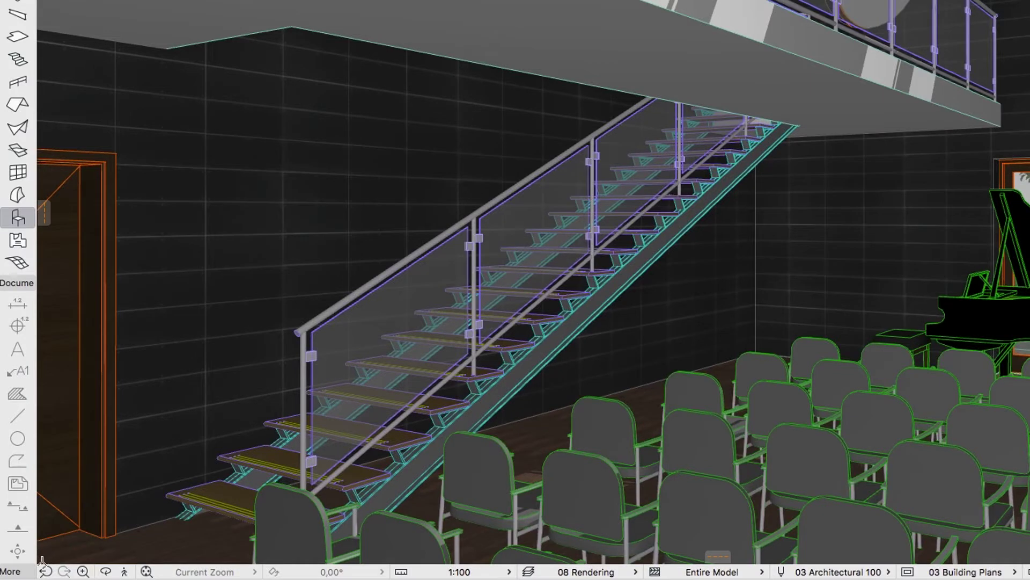
Step: Activate the Lamp Tool and choose Ceiling Lamp 21 from Interior Lamps 21 as its default
{"action": "left_click", "coordinate": [11, 570]}
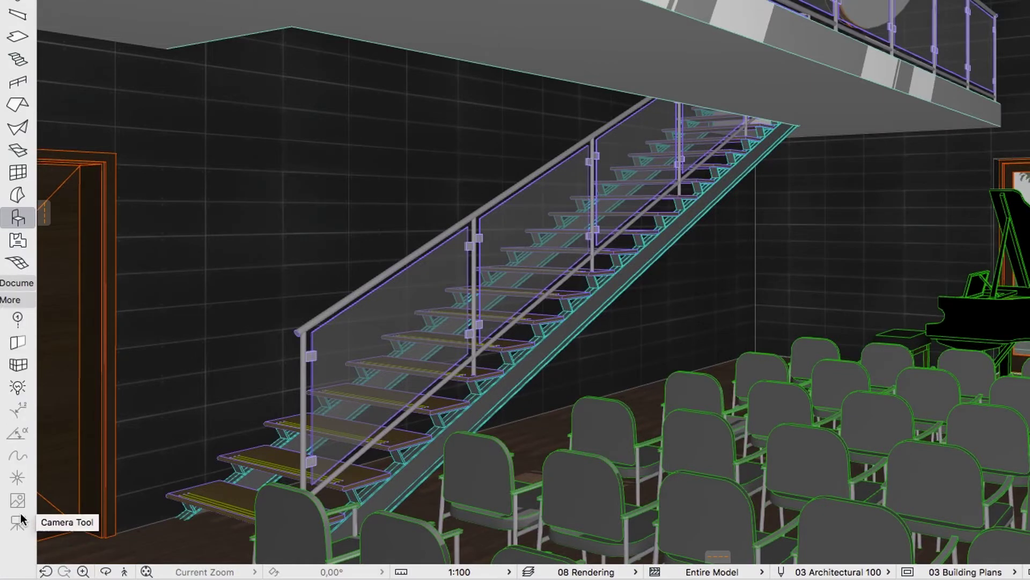
{"action": "left_click", "coordinate": [17, 388]}
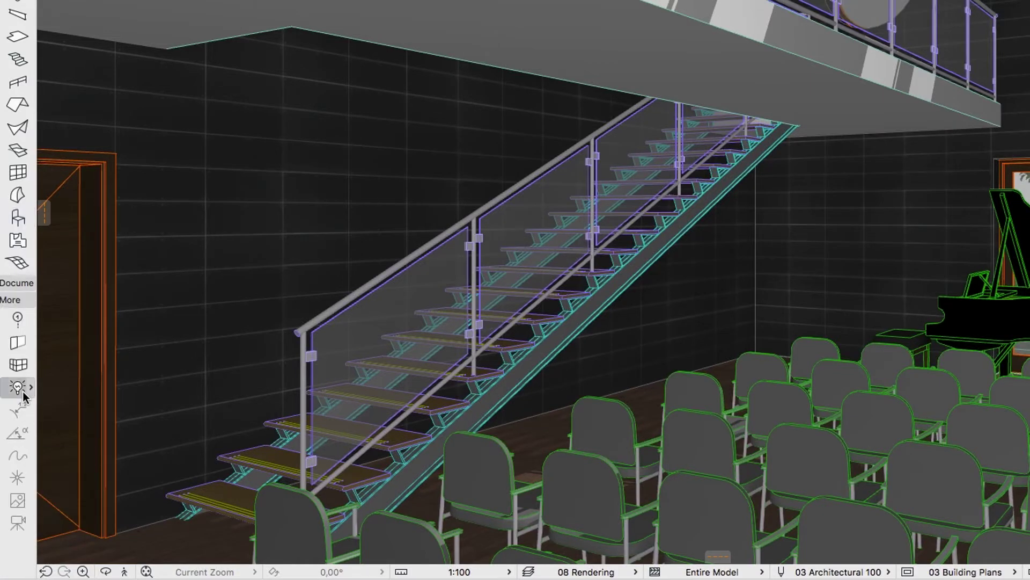
{"action": "left_click", "coordinate": [22, 392]}
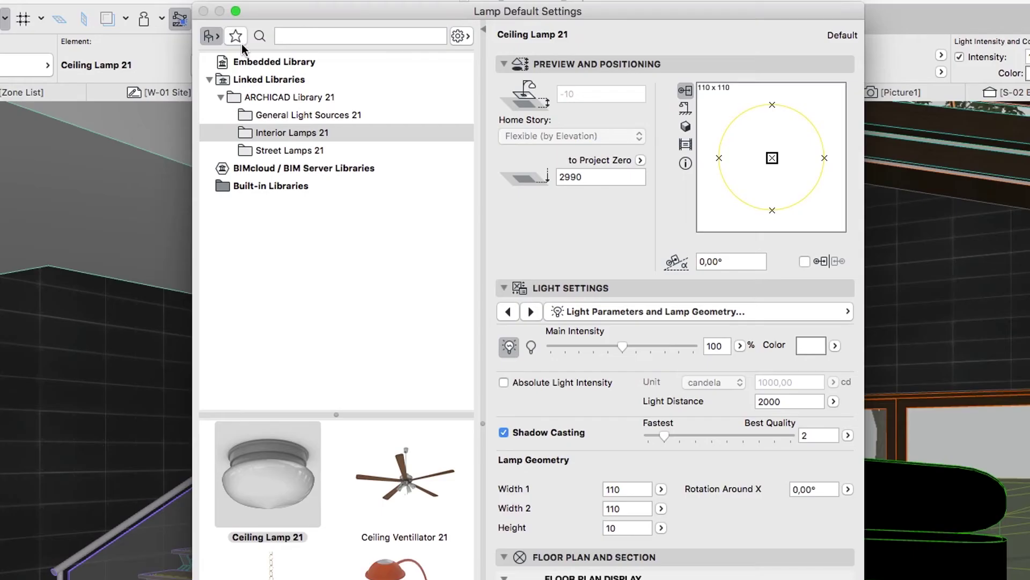
{"action": "left_click", "coordinate": [236, 36]}
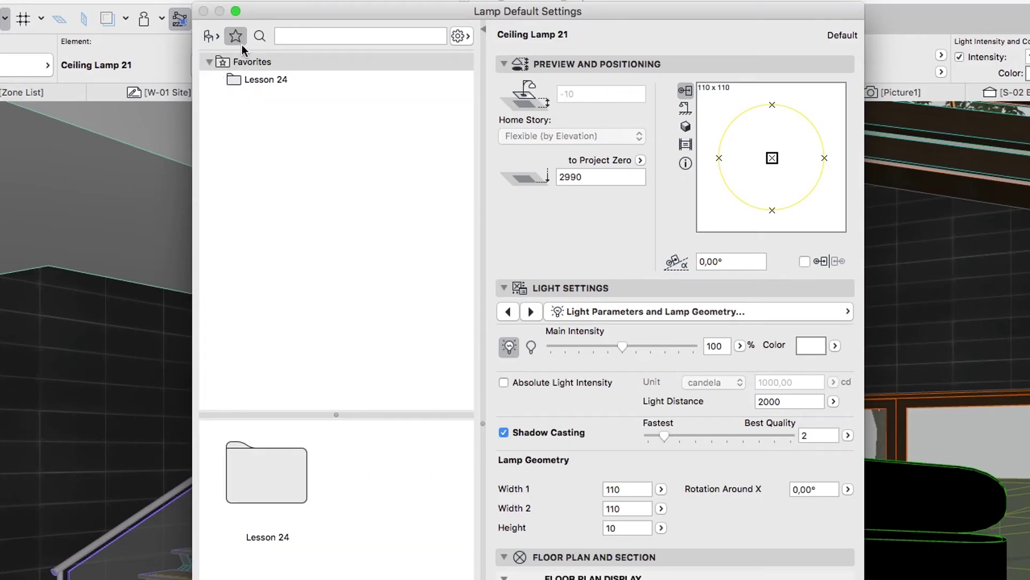
{"action": "left_click", "coordinate": [246, 83]}
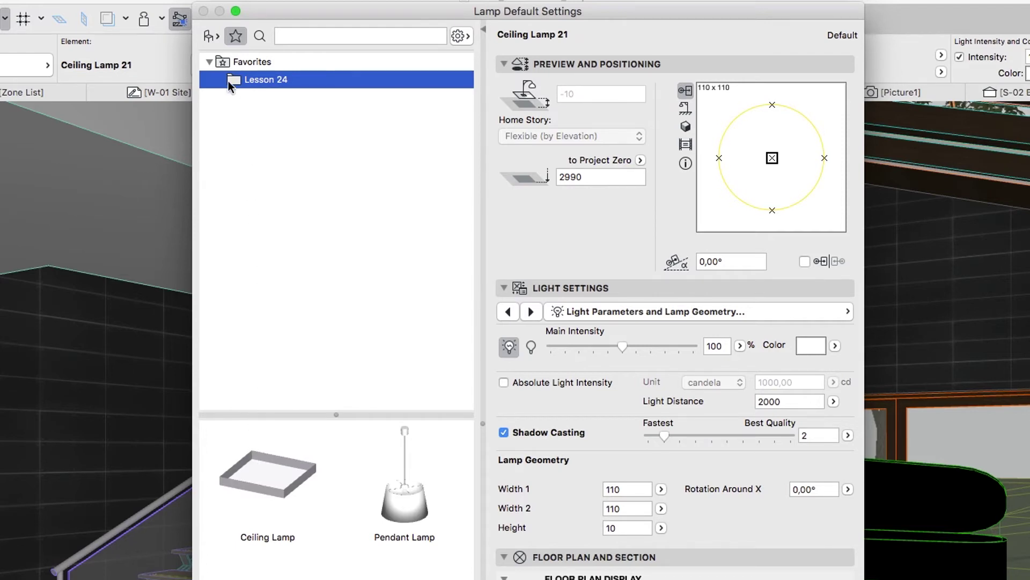
{"action": "left_click", "coordinate": [212, 37]}
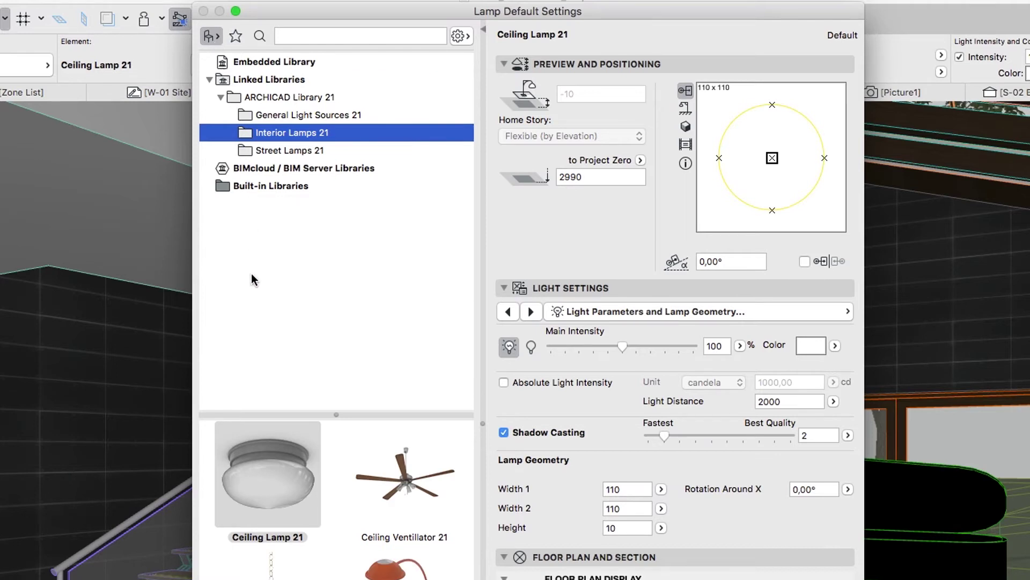
{"action": "left_click", "coordinate": [252, 472]}
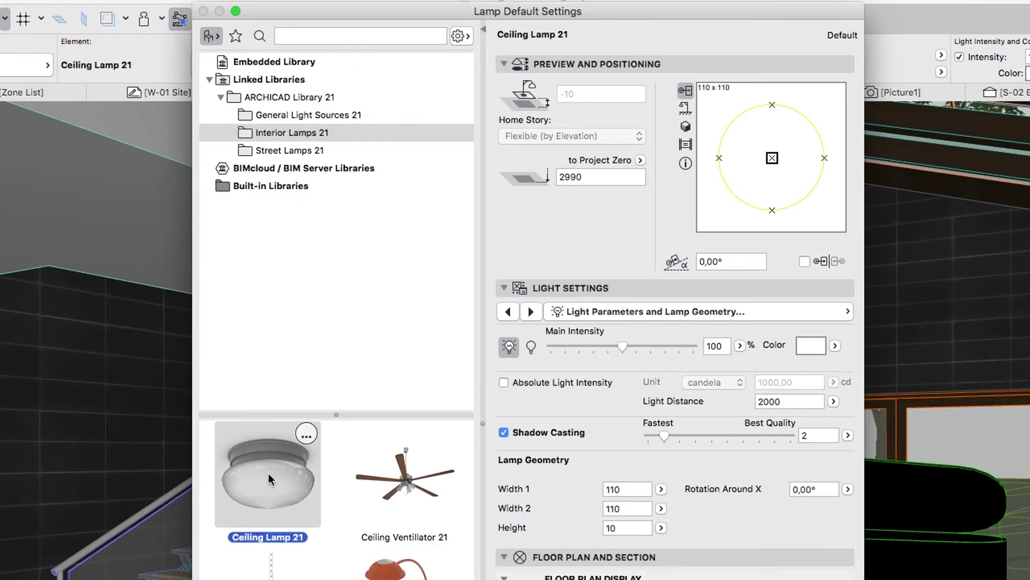
Step: Set the ceiling lamp defaults to Type 9 style, illumination display off, and 90% main intensity
{"action": "left_click", "coordinate": [639, 314]}
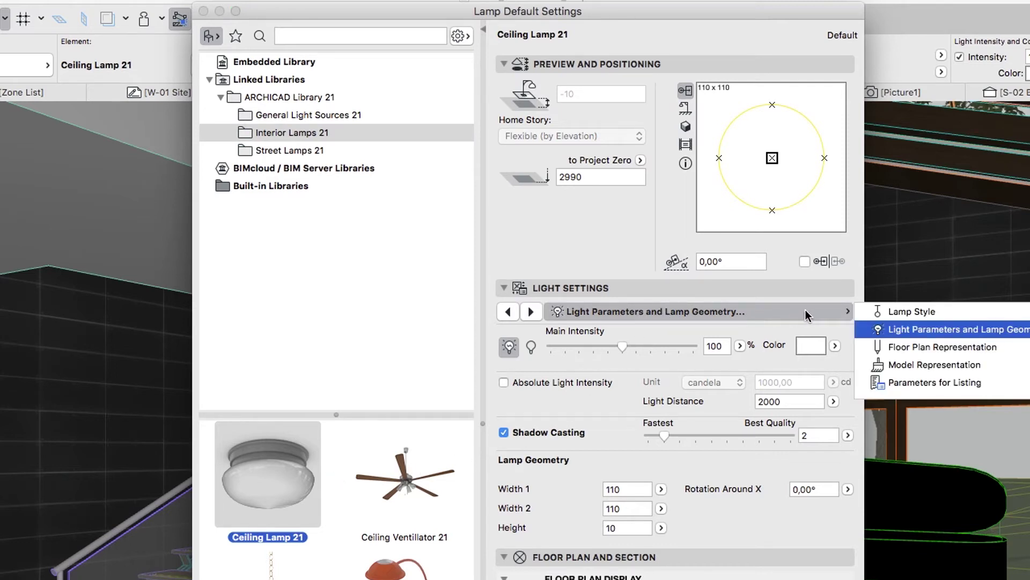
{"action": "left_click", "coordinate": [901, 312]}
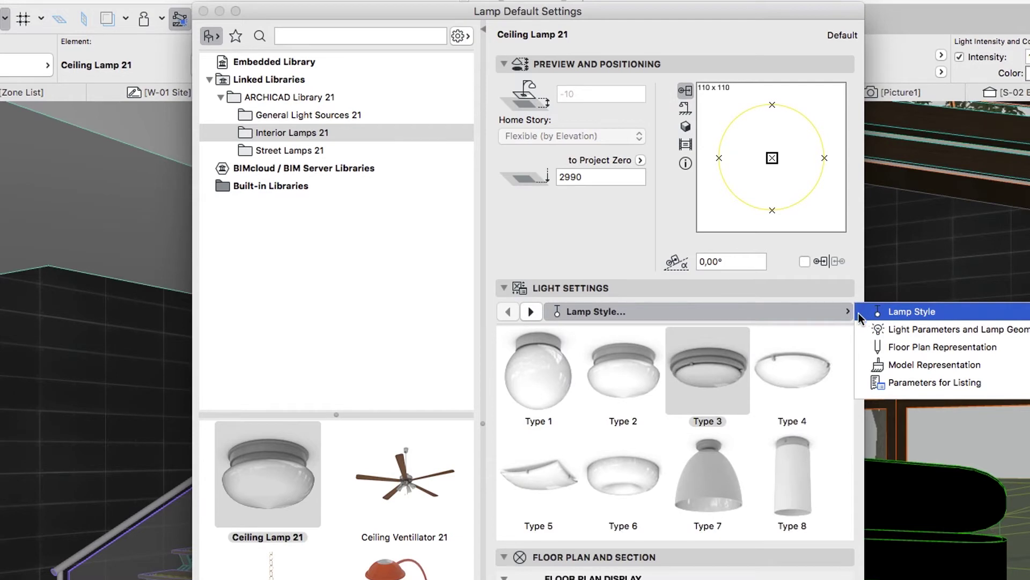
{"action": "left_click", "coordinate": [849, 336]}
{"action": "left_click_drag", "start_coordinate": [850, 336], "coordinate": [853, 395]}
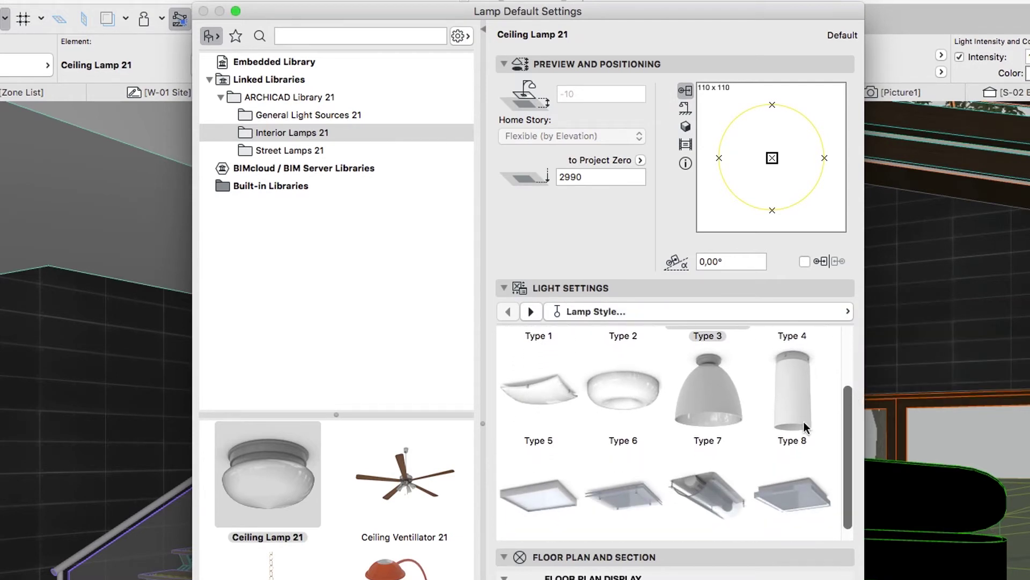
{"action": "left_click", "coordinate": [577, 505]}
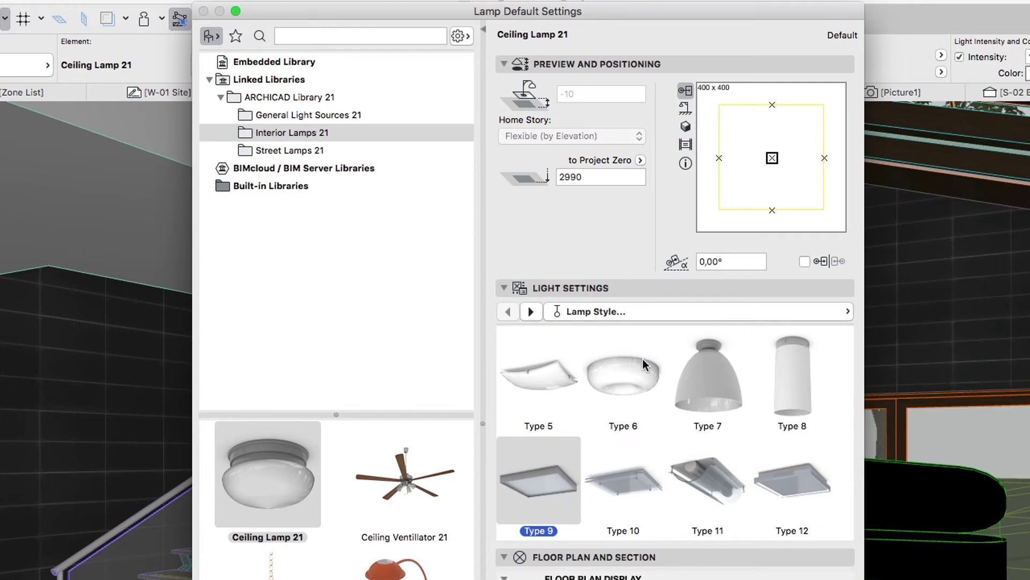
{"action": "left_click", "coordinate": [649, 316]}
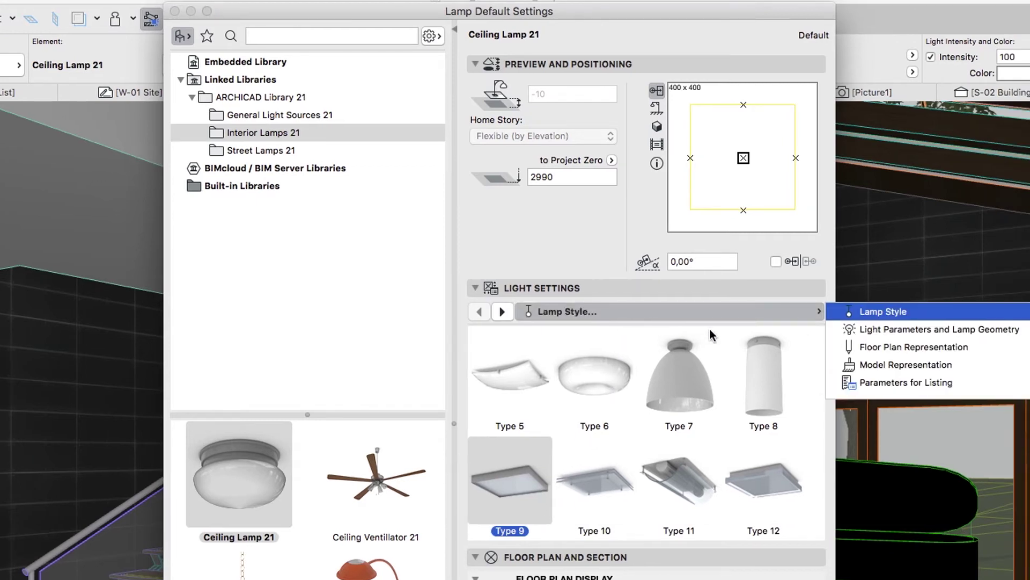
{"action": "left_click", "coordinate": [833, 364]}
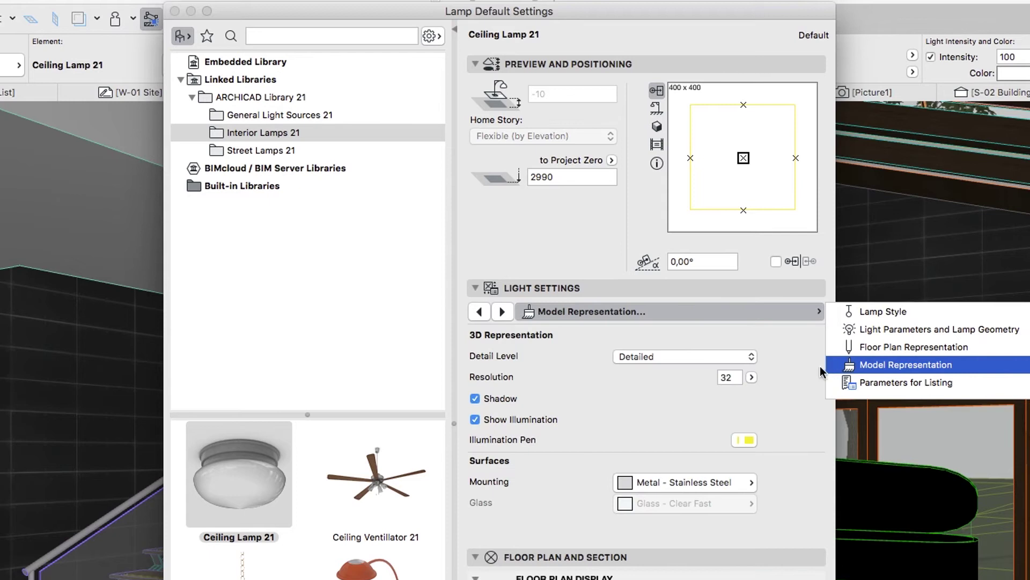
{"action": "left_click", "coordinate": [552, 420]}
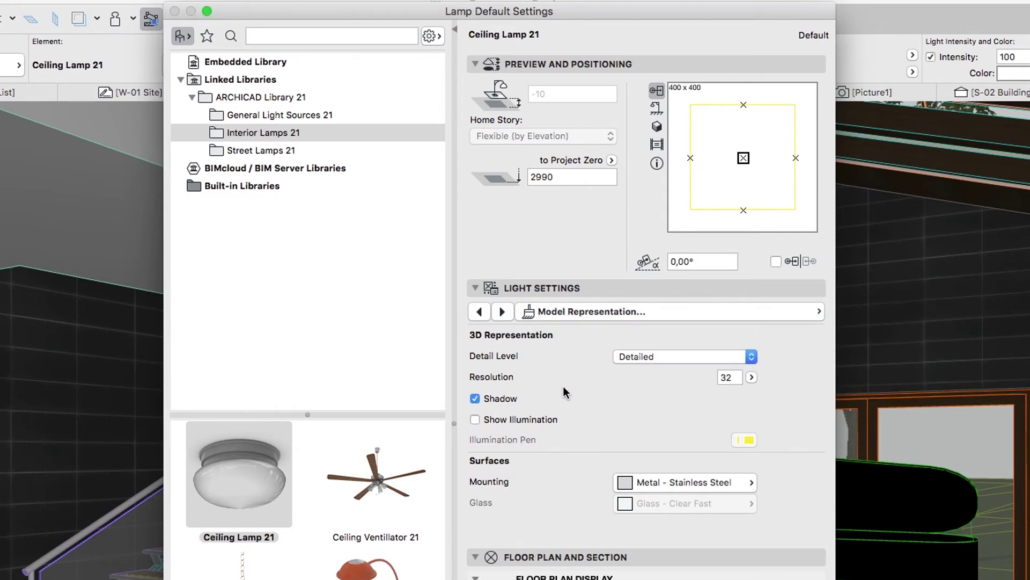
{"action": "left_click", "coordinate": [578, 316]}
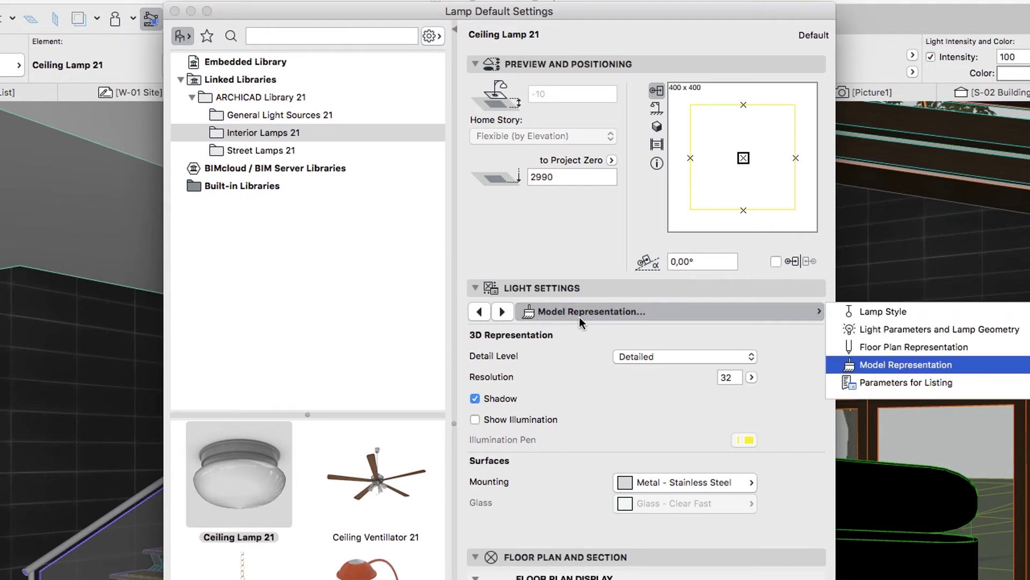
{"action": "left_click", "coordinate": [837, 331]}
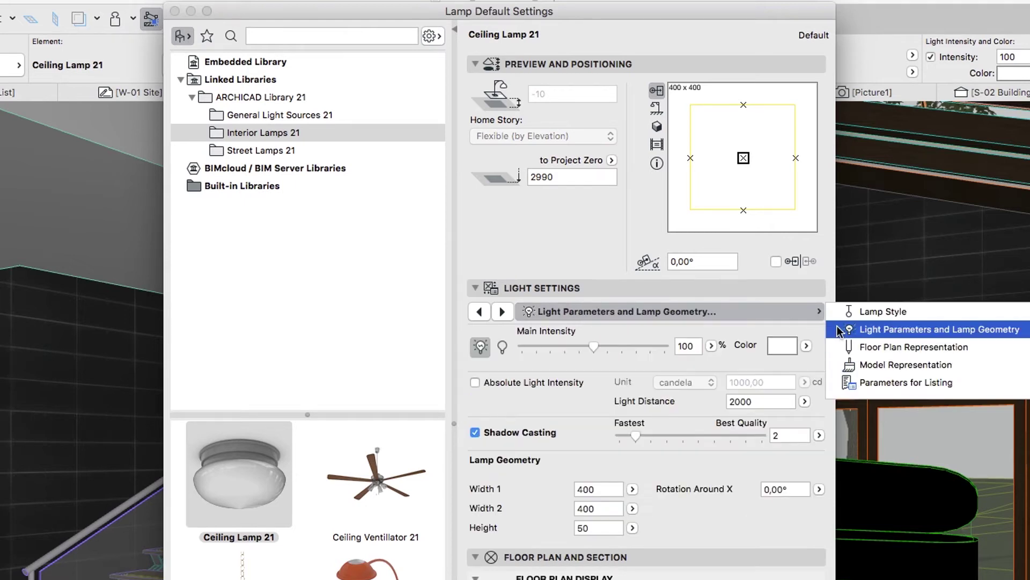
{"action": "left_click", "coordinate": [693, 344]}
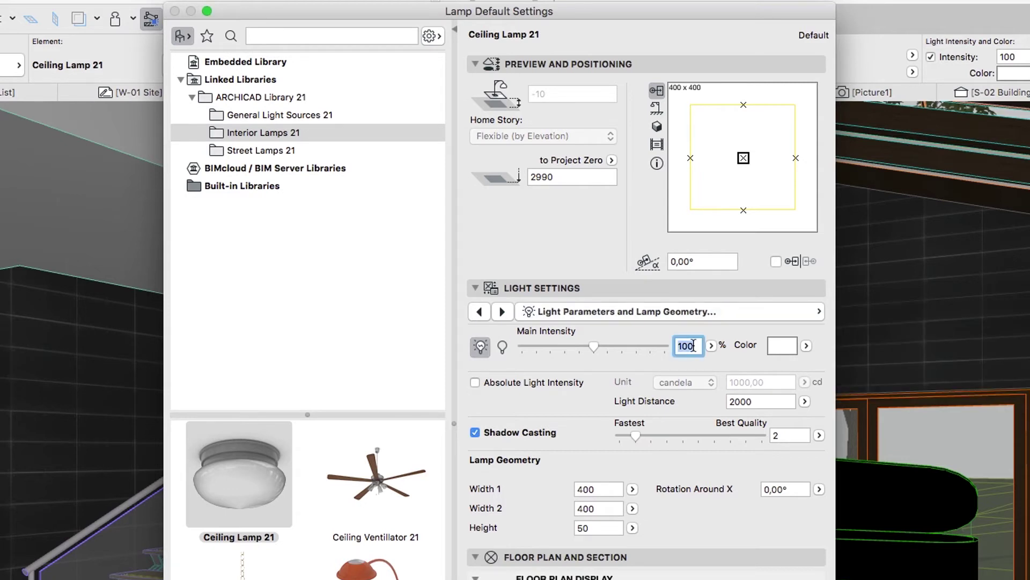
{"action": "type", "text": "90"}
{"action": "key", "text": "Return"}
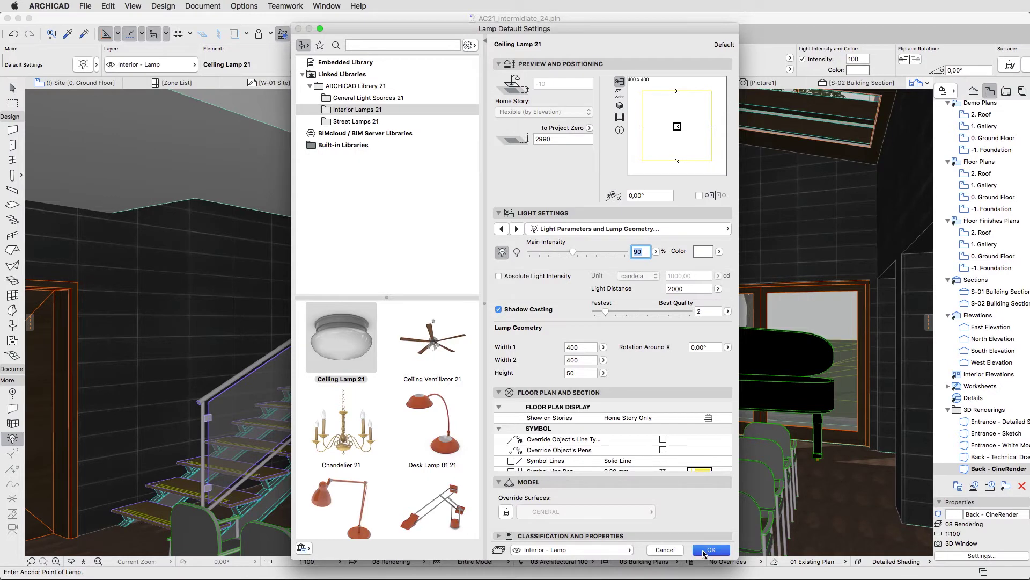
Step: Confirm the lamp settings and place lamps under the gallery slab and on the upper ceiling
{"action": "left_click", "coordinate": [710, 549]}
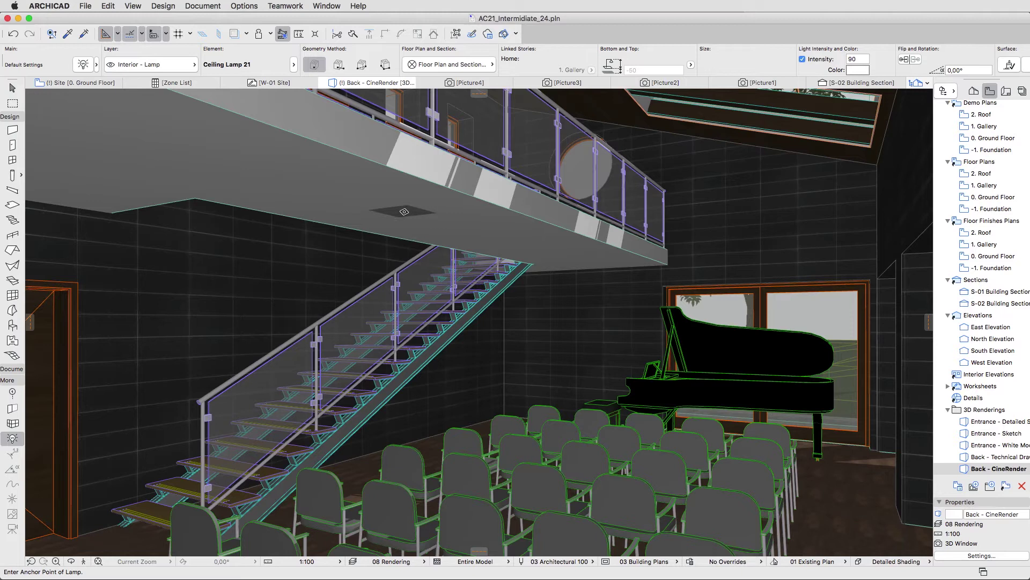
{"action": "left_click", "coordinate": [403, 219]}
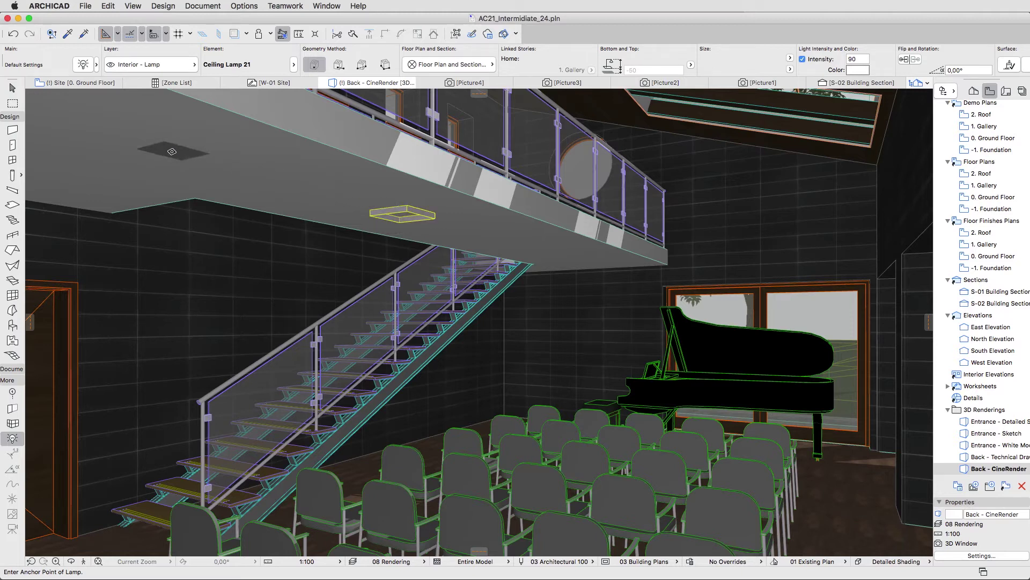
{"action": "left_click", "coordinate": [111, 141]}
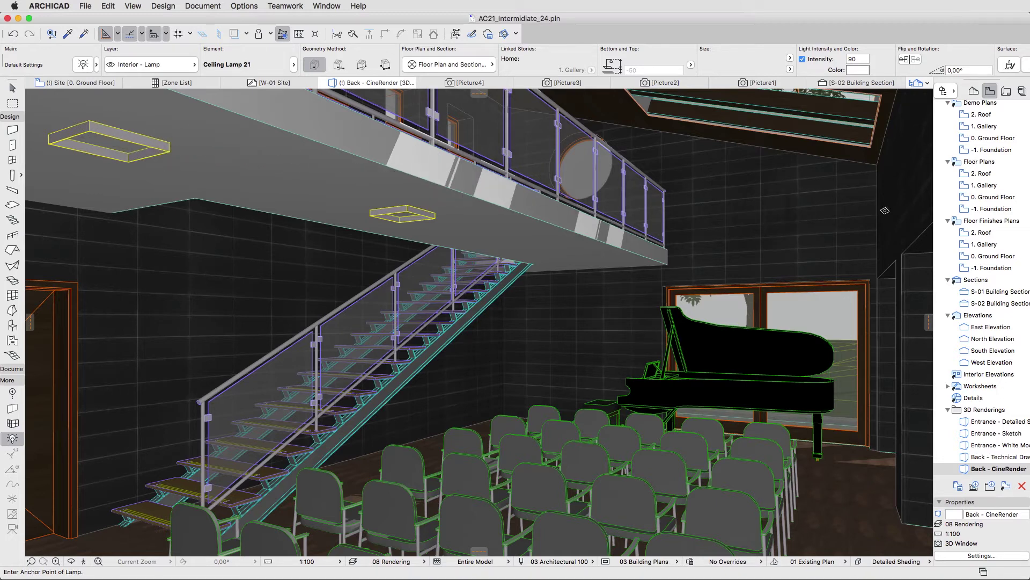
Step: Open the Ground Floor plan and apply the 08 Rendering layer combination
{"action": "double_click", "coordinate": [993, 197]}
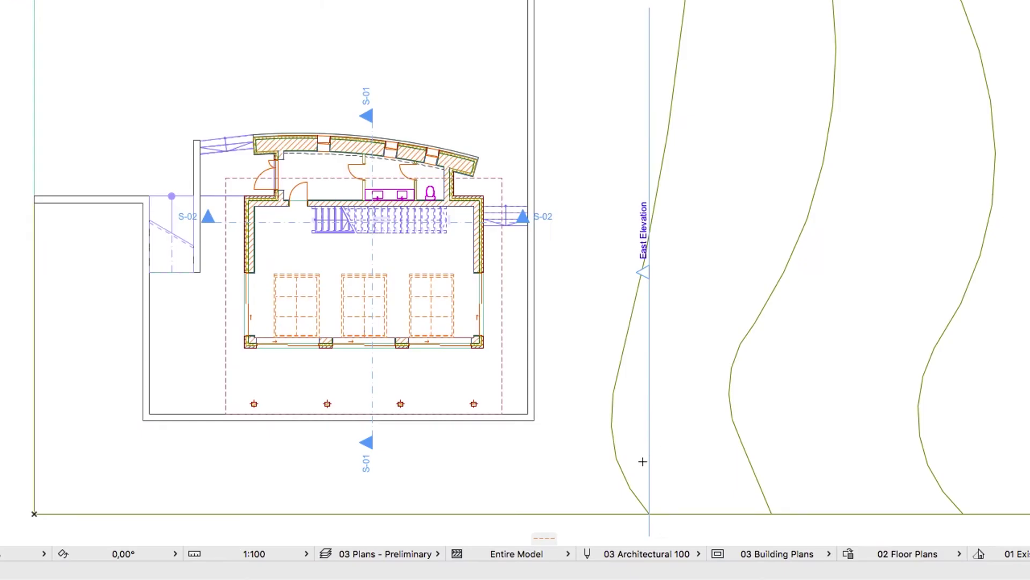
{"action": "left_click", "coordinate": [387, 552]}
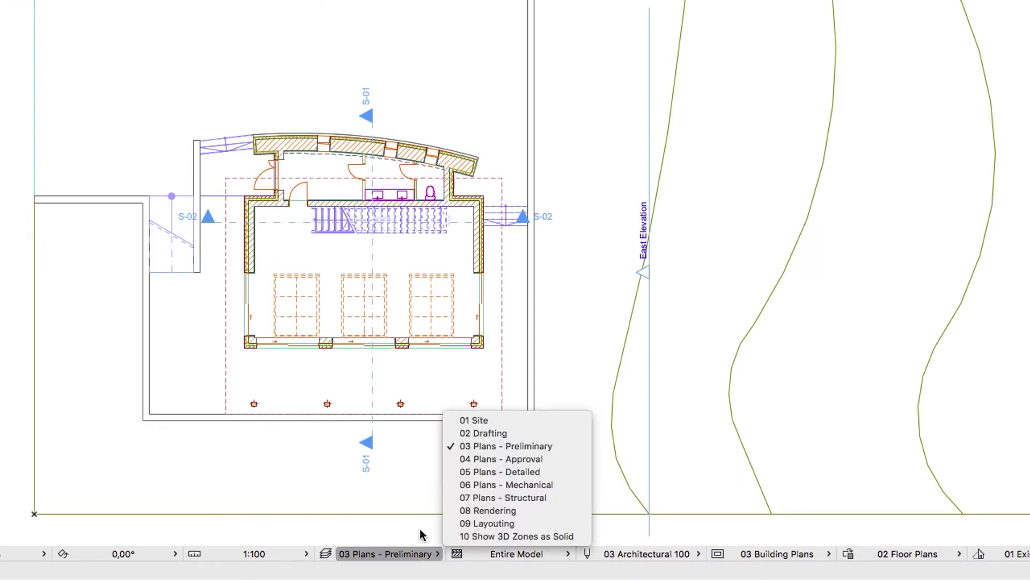
{"action": "left_click", "coordinate": [449, 510]}
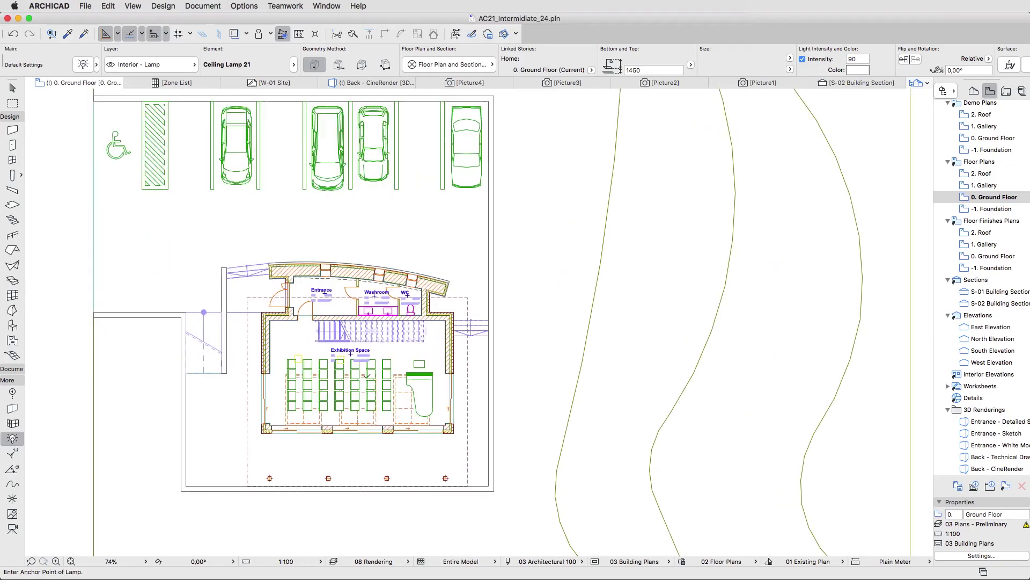
{"action": "scroll", "coordinate": [377, 373], "scroll_direction": "up", "scroll_amount": 5}
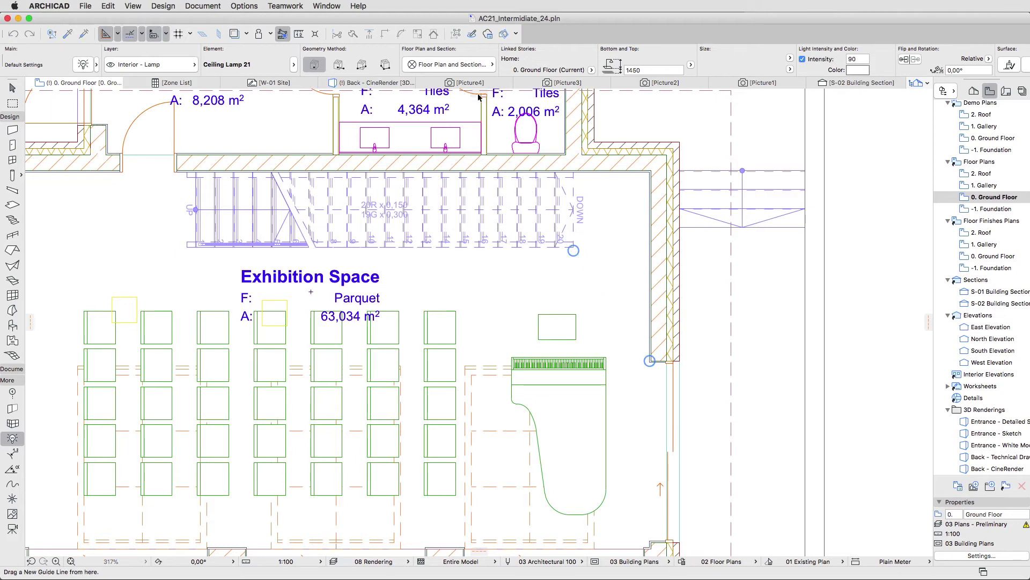
Step: Add a horizontal guide line above the chairs and move the middle lamp onto it
{"action": "mouse_move", "coordinate": [479, 97]}
{"action": "left_mouse_down"}
{"action": "mouse_move", "coordinate": [570, 286]}
{"action": "mouse_move", "coordinate": [612, 306]}
{"action": "left_mouse_up"}
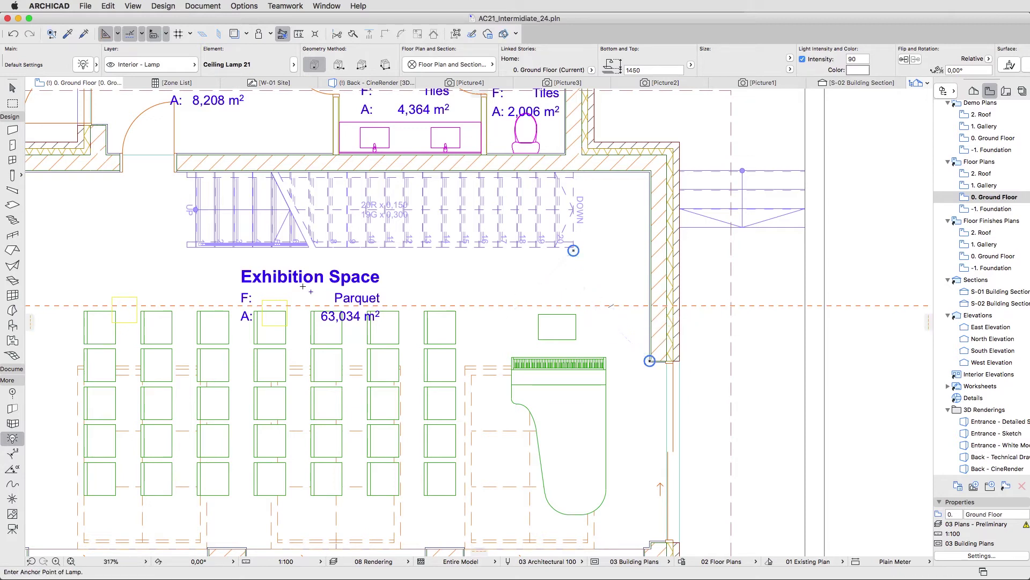
{"action": "middle_click_drag", "start_coordinate": [227, 285], "coordinate": [289, 287]}
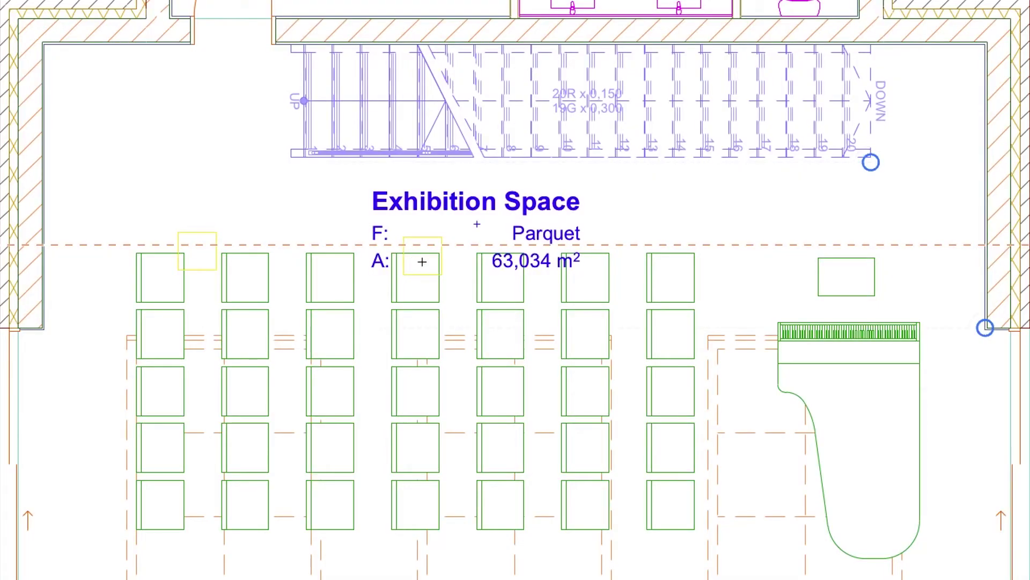
{"action": "left_click", "coordinate": [426, 261]}
{"action": "left_click_drag", "start_coordinate": [421, 256], "coordinate": [515, 245]}
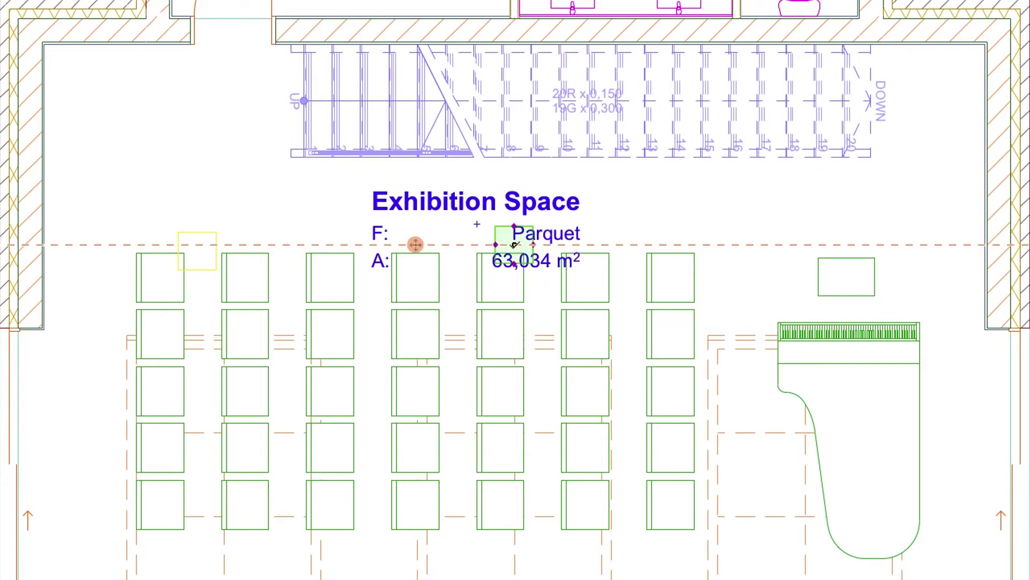
{"action": "key", "text": "Escape"}
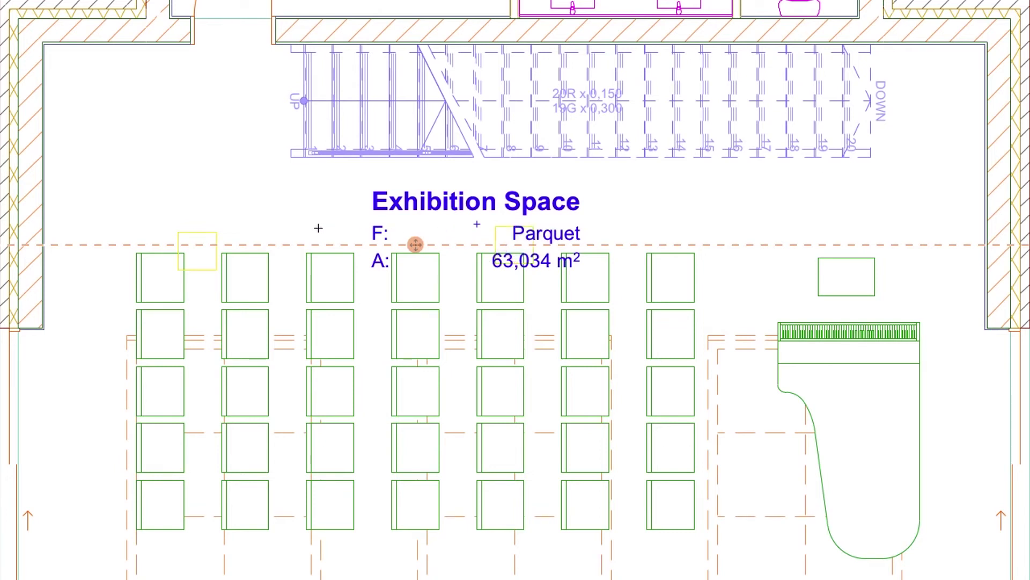
Step: Move the left ceiling lamp over the second chair column and onto the guide line
{"action": "left_click", "coordinate": [200, 252]}
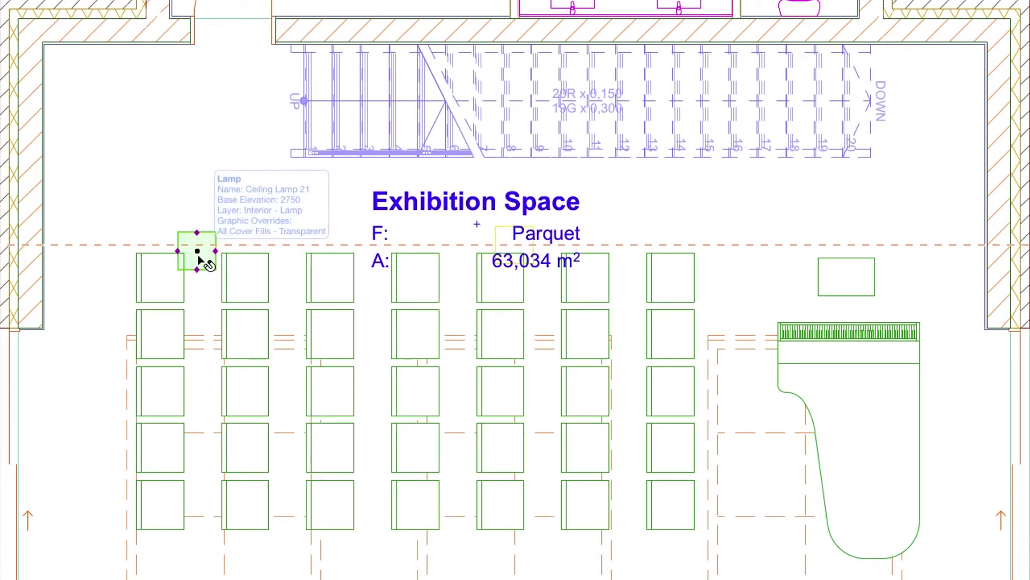
{"action": "left_click", "coordinate": [200, 252]}
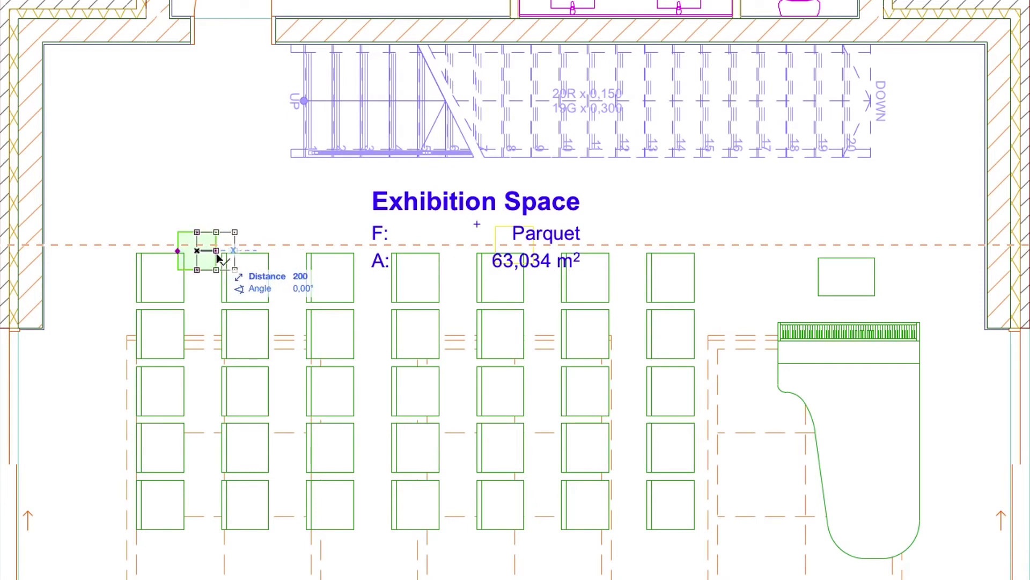
{"action": "left_click", "coordinate": [238, 22]}
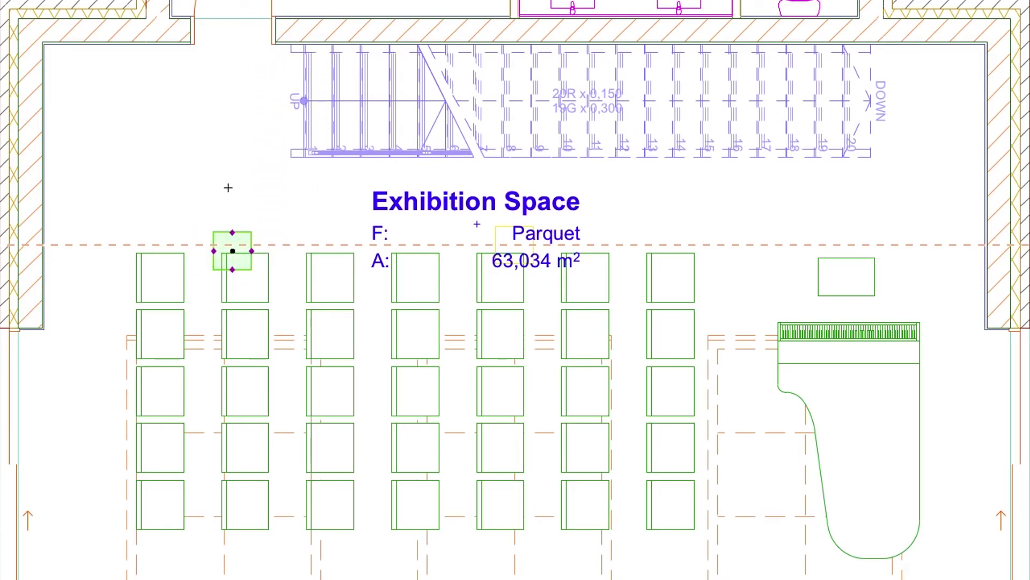
{"action": "left_click", "coordinate": [233, 250]}
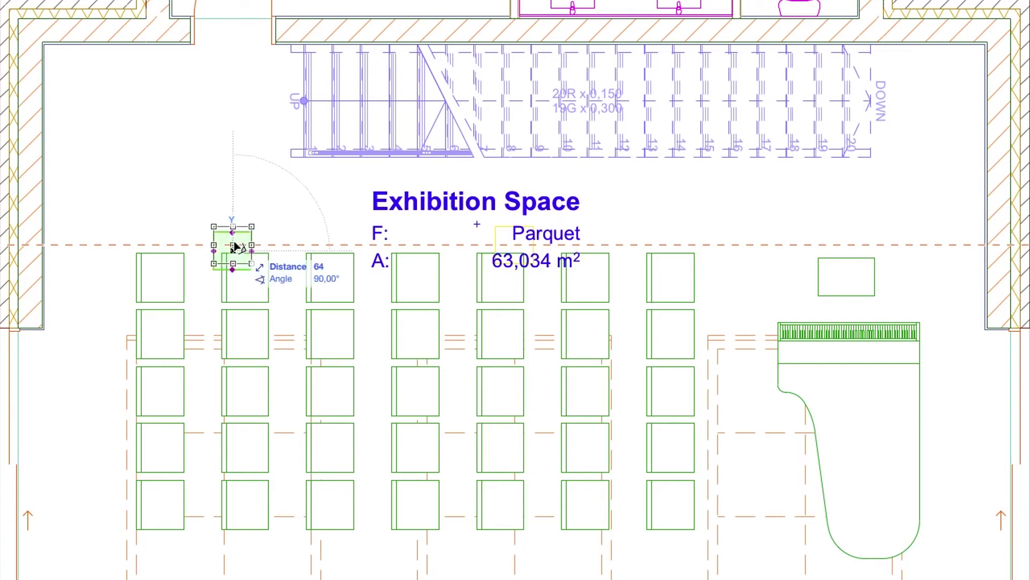
{"action": "left_click", "coordinate": [504, 248]}
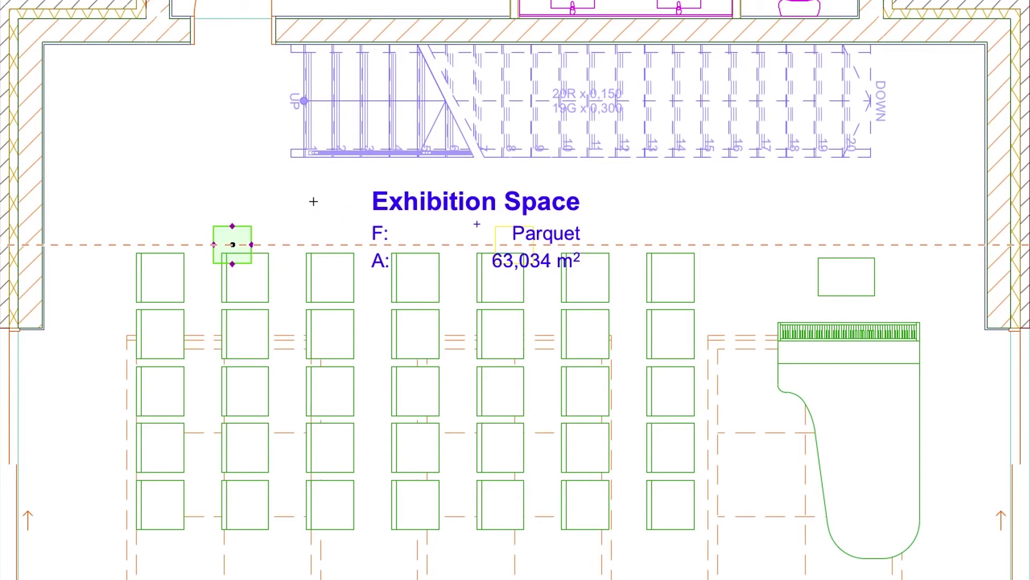
Step: Mirror a copy of the lamp across the centre lamp axis, placing it near the piano
{"action": "left_click", "coordinate": [519, 235]}
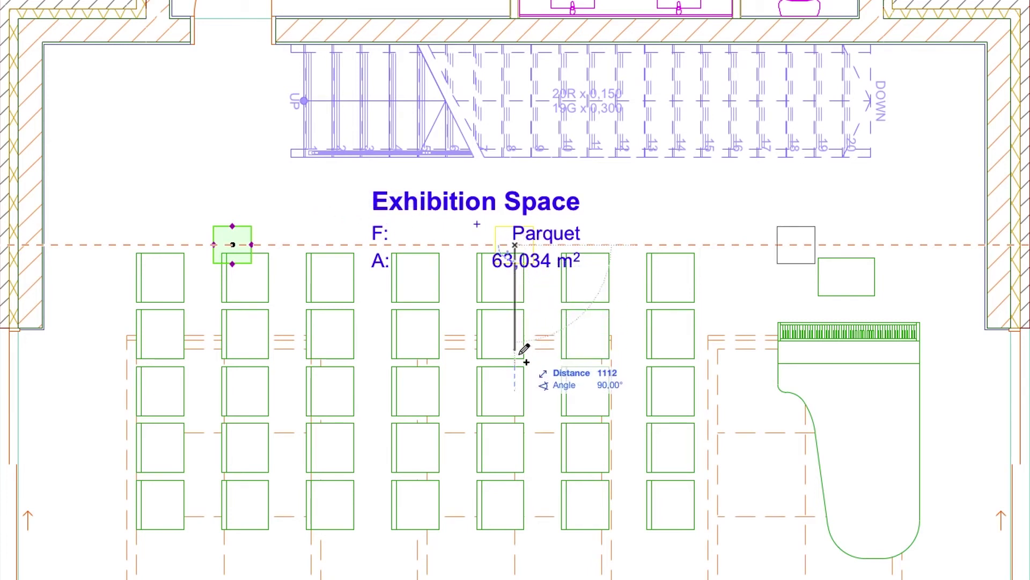
{"action": "left_click", "coordinate": [523, 544]}
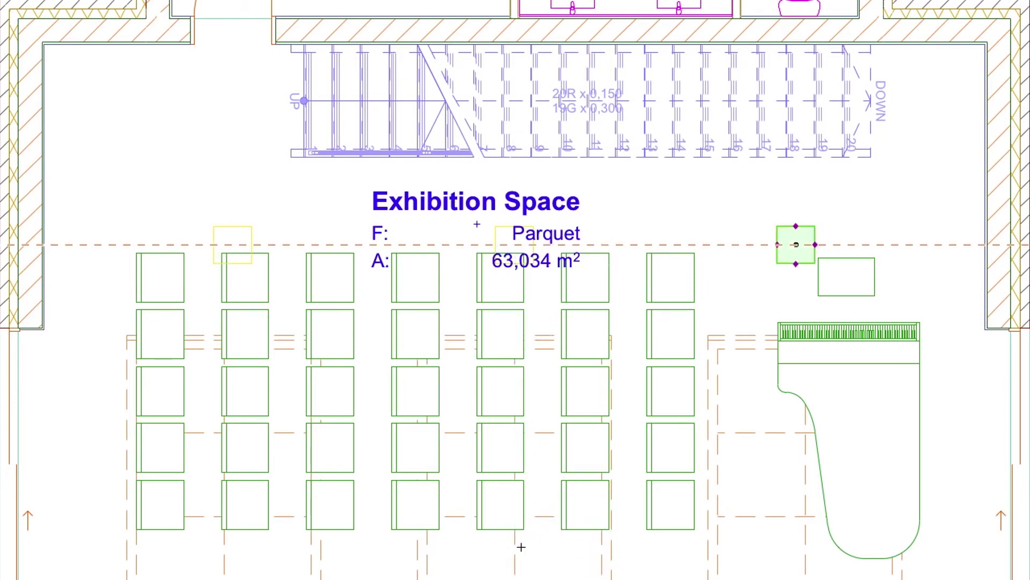
{"action": "key", "text": "Escape"}
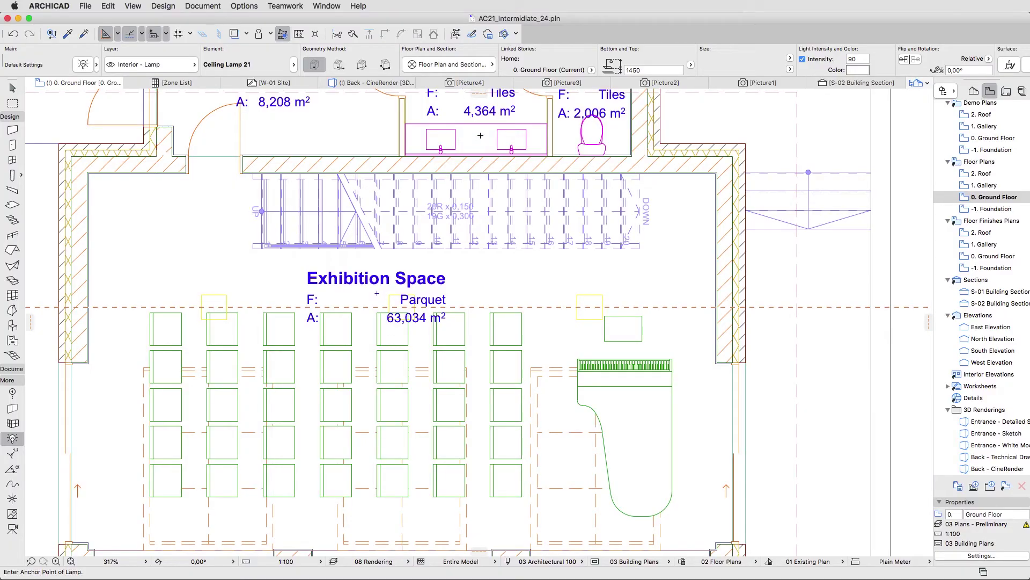
Step: Remove all guide lines from the plan and switch to the Back - CineRender 3D view
{"action": "left_click", "coordinate": [481, 98]}
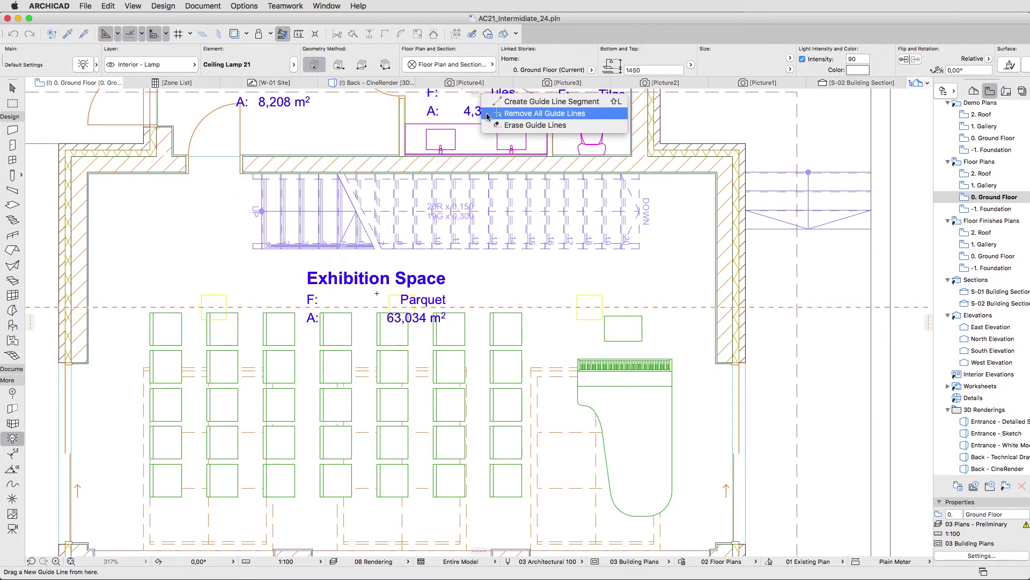
{"action": "left_click", "coordinate": [499, 114]}
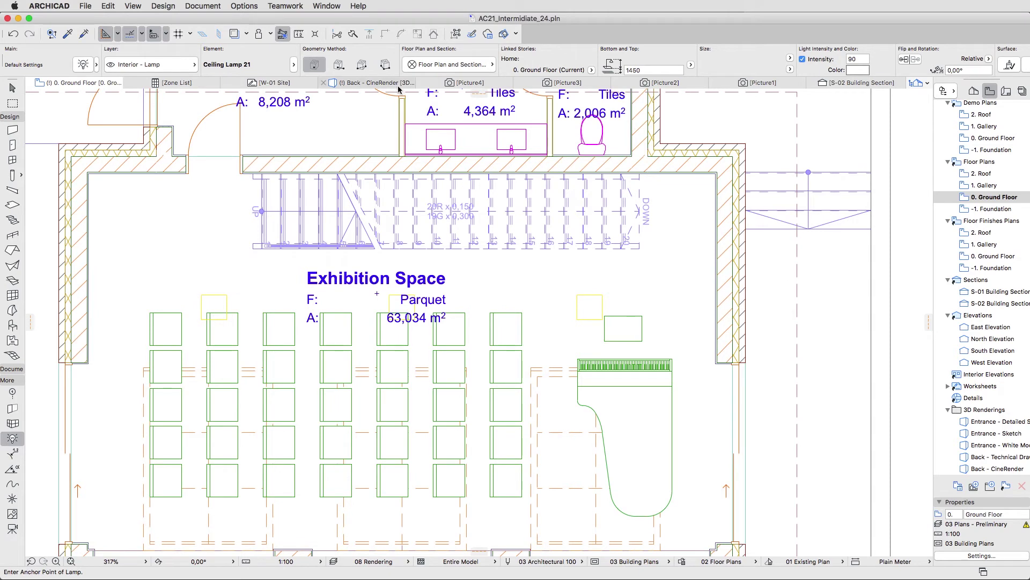
{"action": "left_click", "coordinate": [378, 84]}
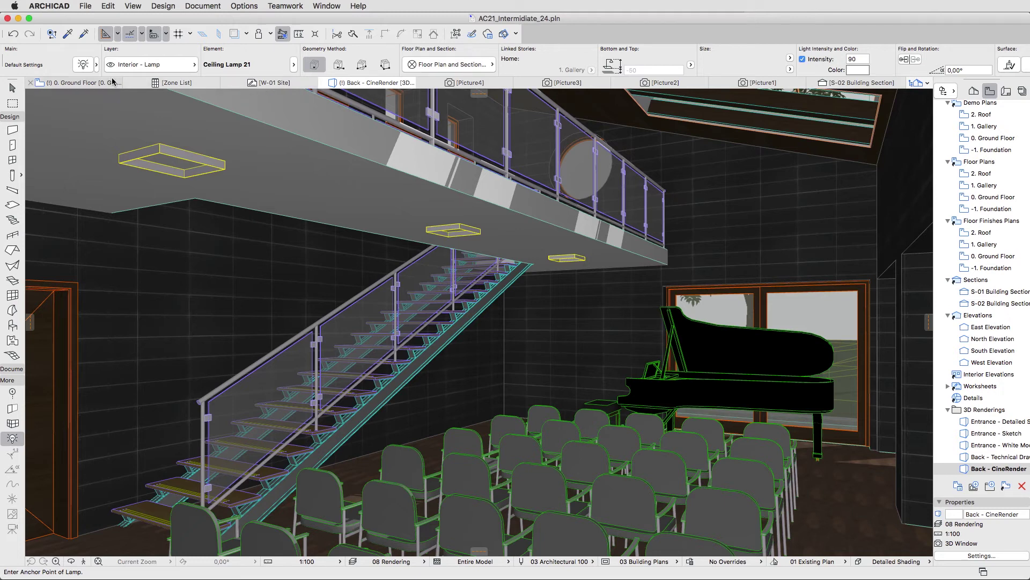
Step: Make Pendant Lamp 21 the default lamp, picked from the full library folders
{"action": "left_click", "coordinate": [84, 65]}
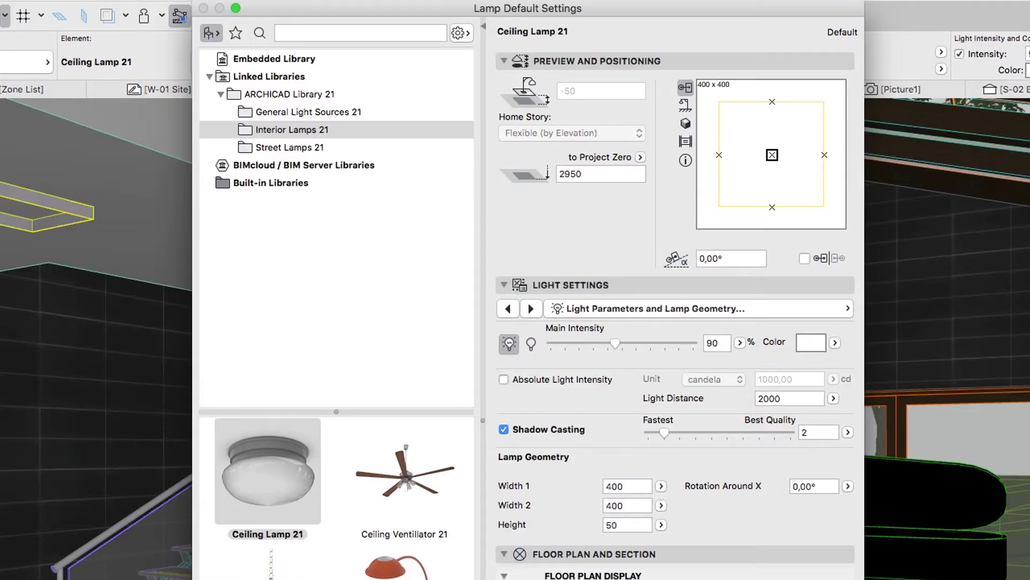
{"action": "left_click", "coordinate": [236, 33]}
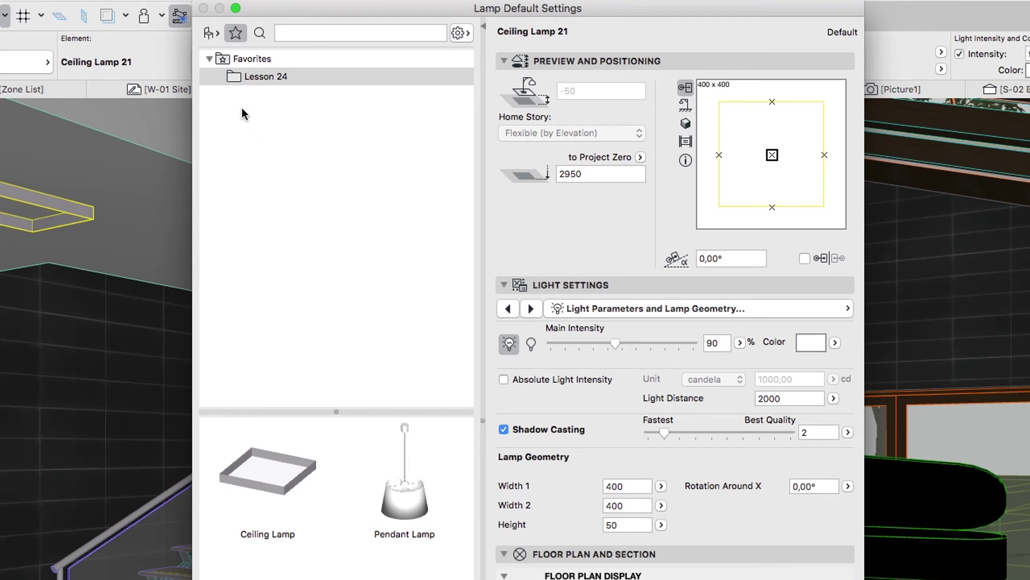
{"action": "left_click", "coordinate": [211, 33]}
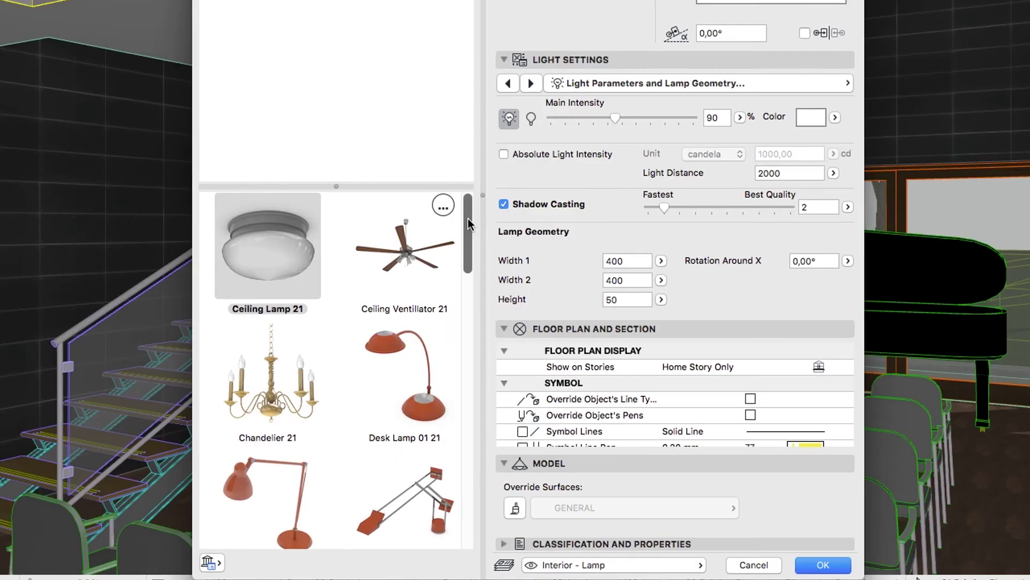
{"action": "left_click_drag", "start_coordinate": [467, 218], "coordinate": [473, 401]}
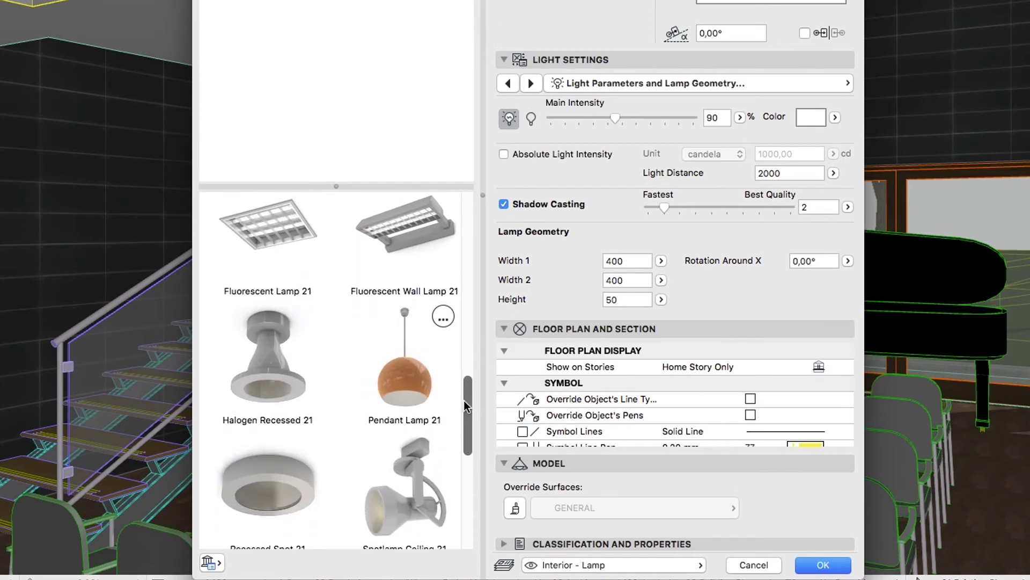
{"action": "left_click", "coordinate": [417, 385]}
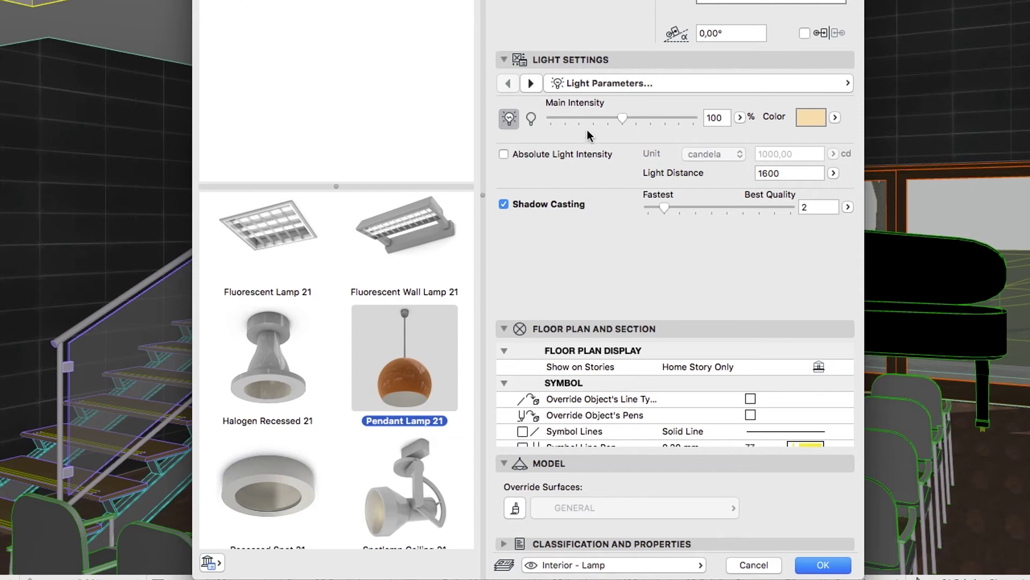
Step: In Structure Settings, give the lamp a truncated-cone shade (Type 5) and a flat disc mount (Type 4)
{"action": "left_click", "coordinate": [592, 84]}
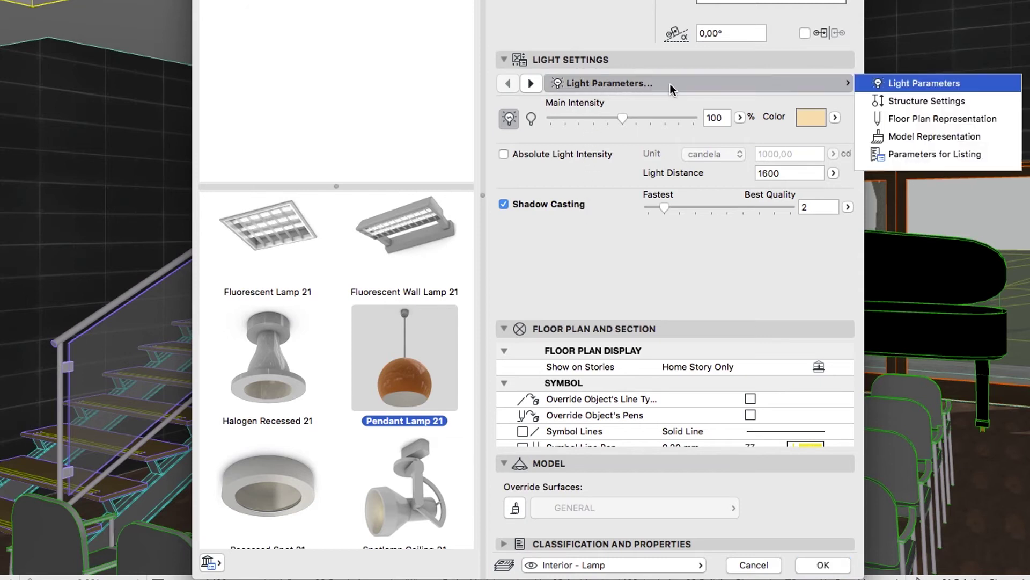
{"action": "left_click", "coordinate": [918, 100]}
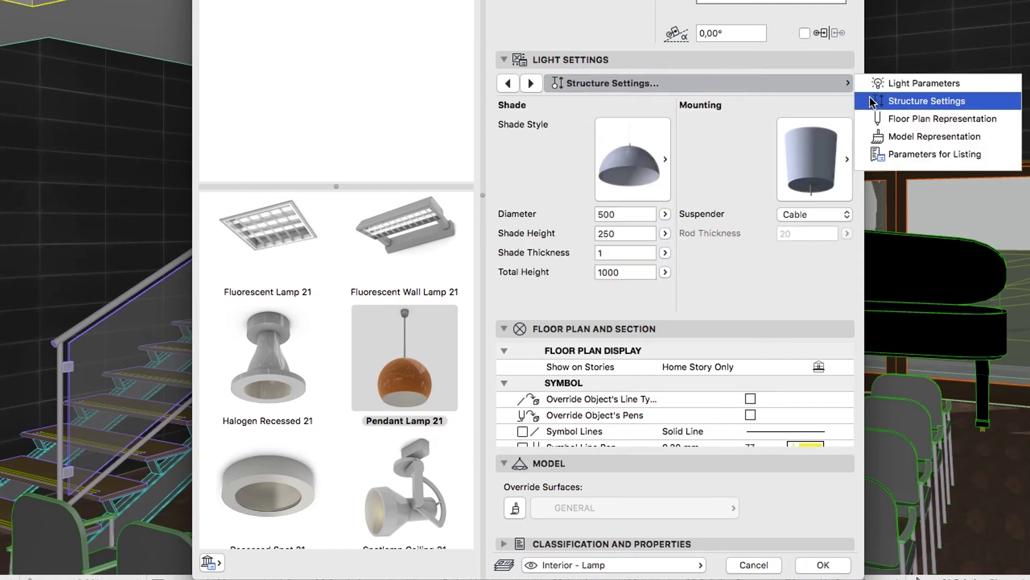
{"action": "left_click", "coordinate": [659, 156]}
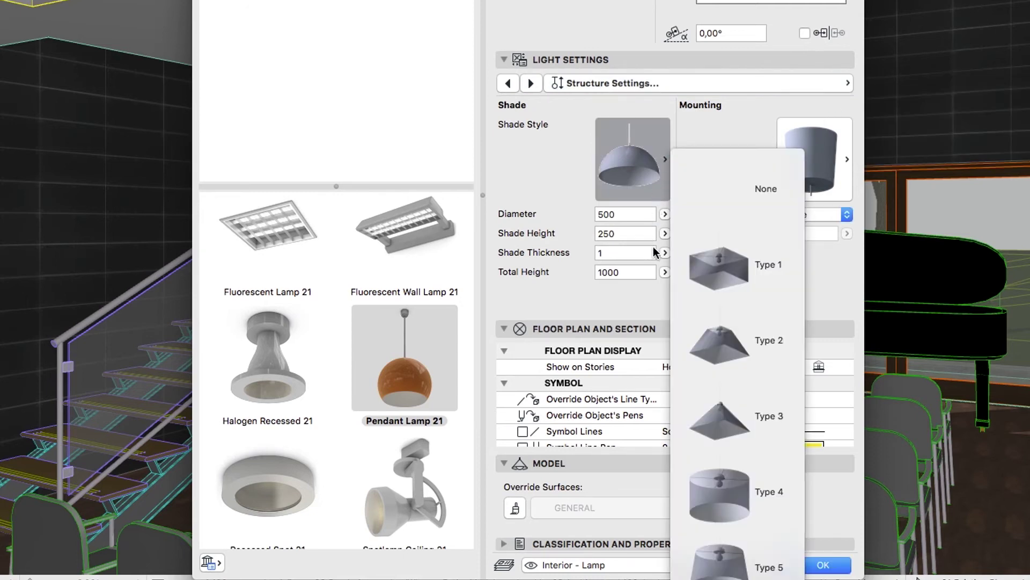
{"action": "left_click", "coordinate": [695, 564]}
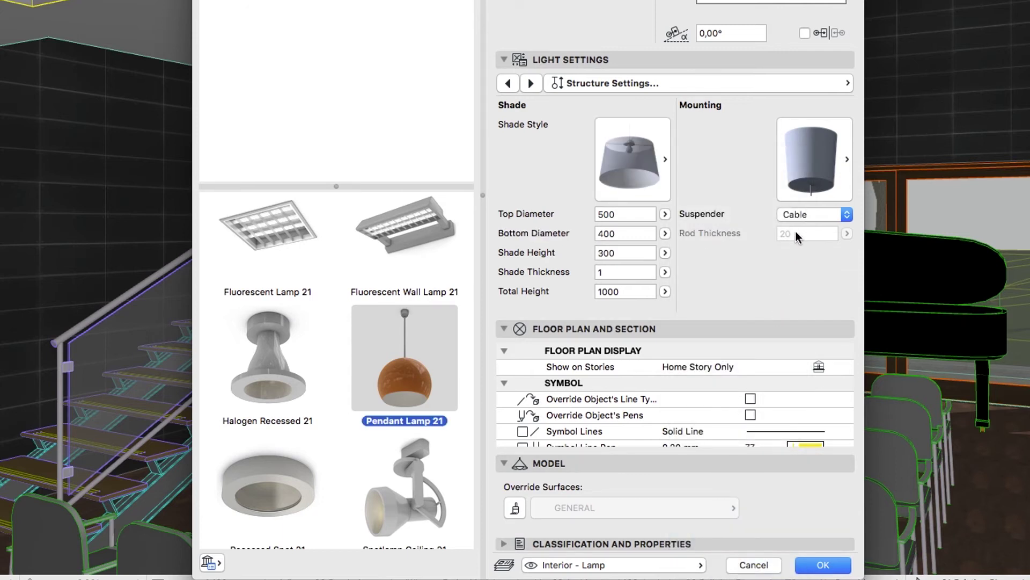
{"action": "left_click", "coordinate": [801, 193]}
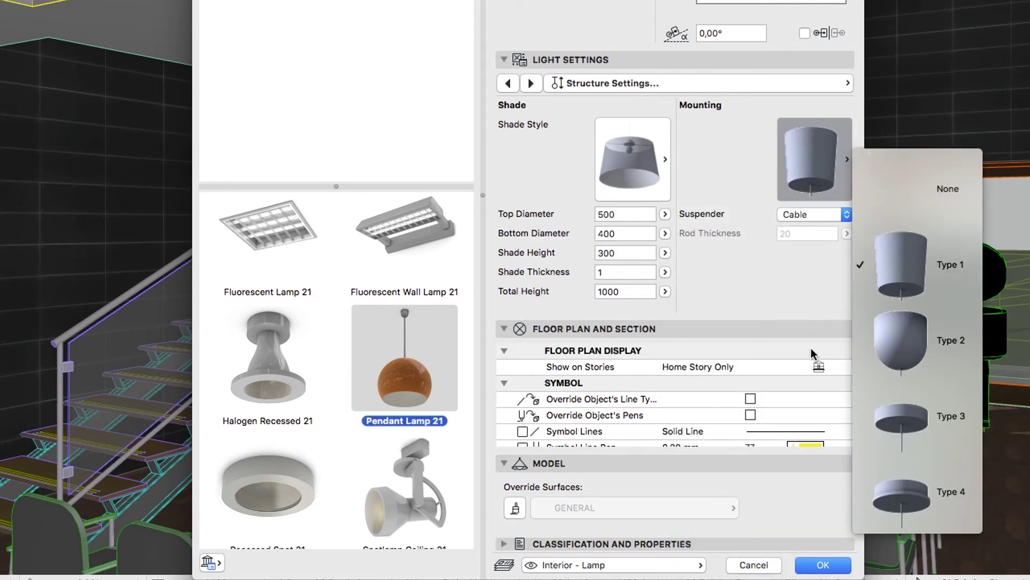
{"action": "left_click", "coordinate": [909, 494]}
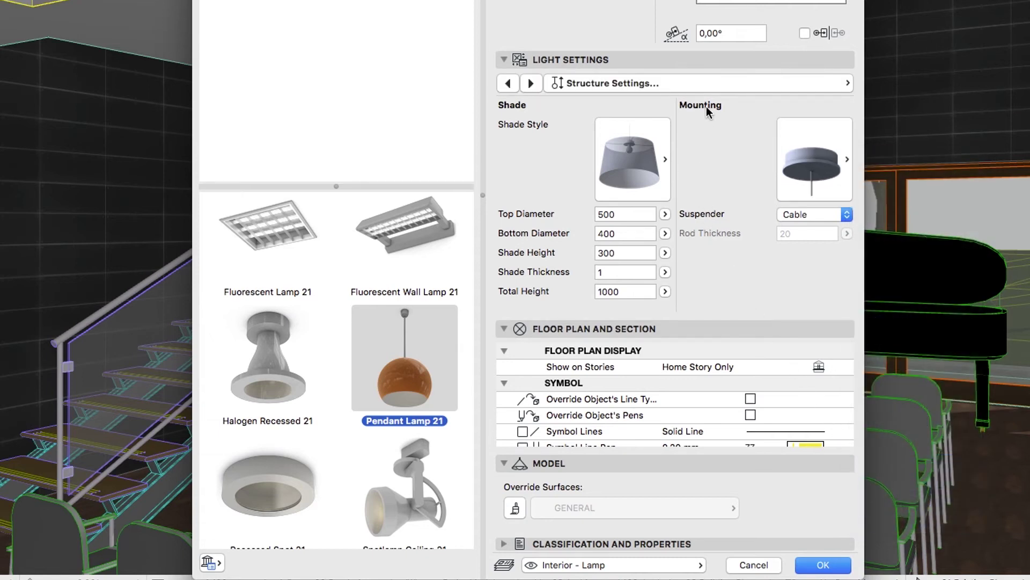
Step: In Light Parameters, set Main Intensity to 90 and choose a red light colour
{"action": "left_click", "coordinate": [708, 88]}
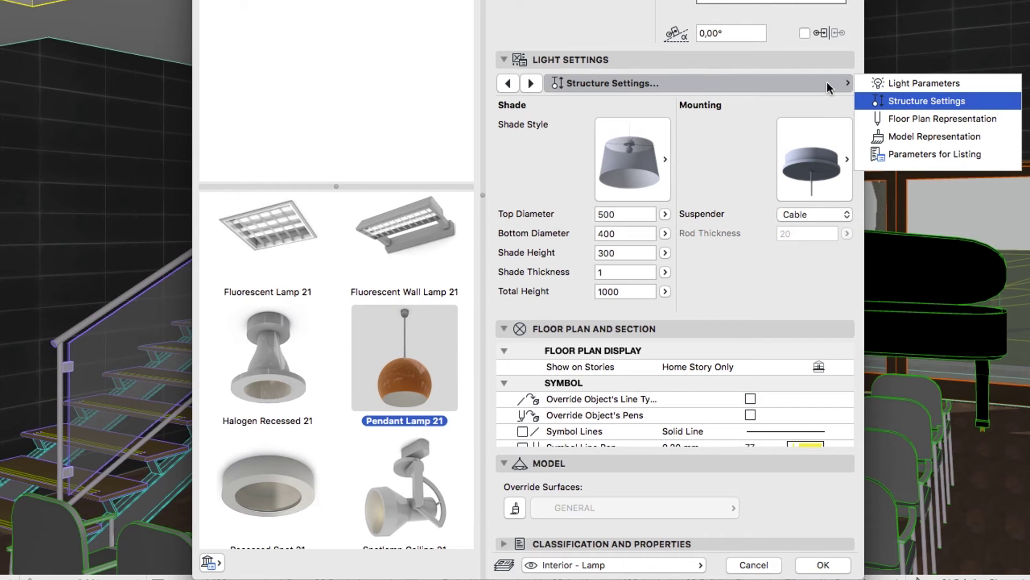
{"action": "left_click", "coordinate": [863, 83]}
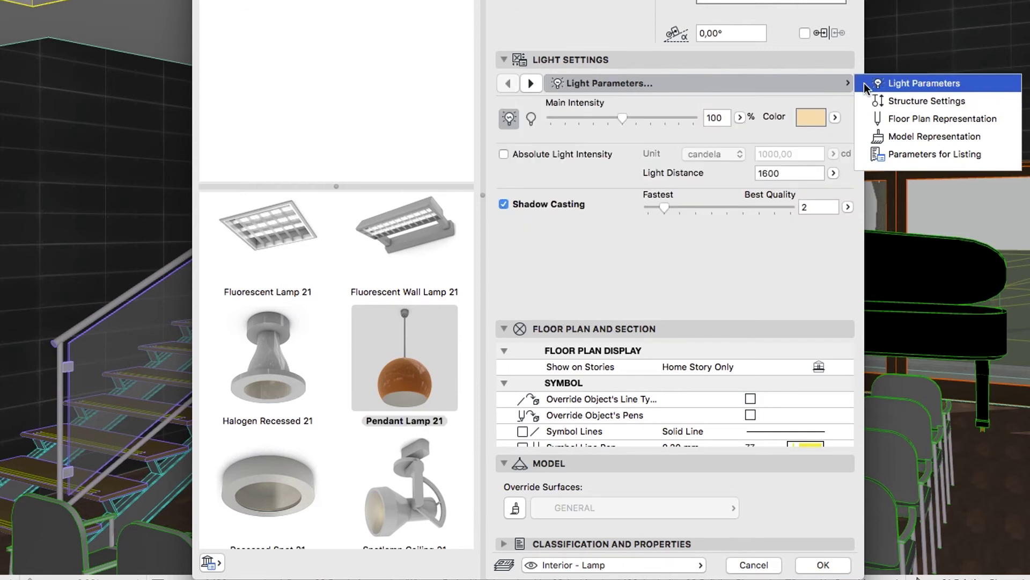
{"action": "left_click", "coordinate": [719, 118]}
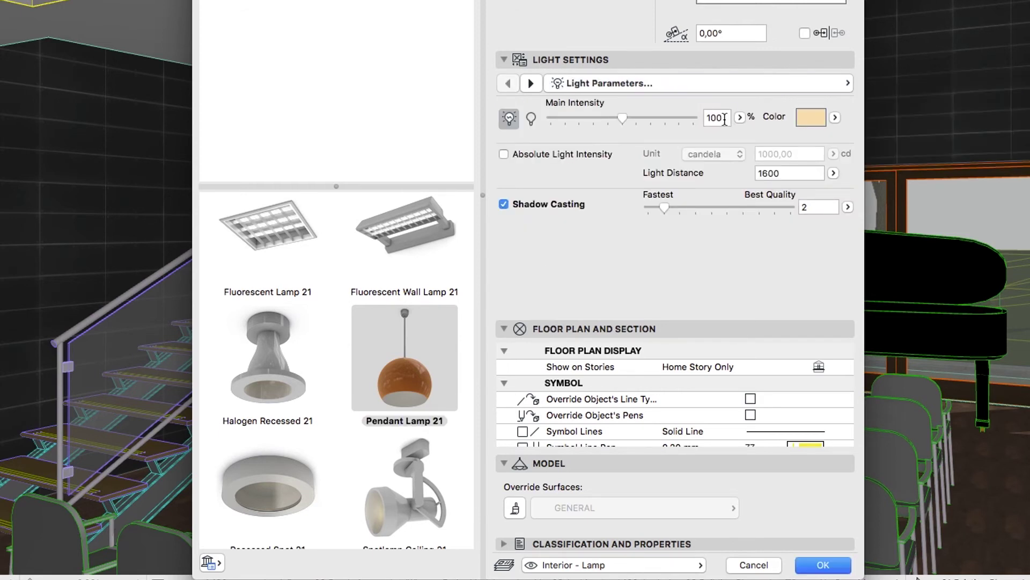
{"action": "double_click", "coordinate": [719, 118]}
{"action": "type", "text": "90"}
{"action": "left_click", "coordinate": [809, 118]}
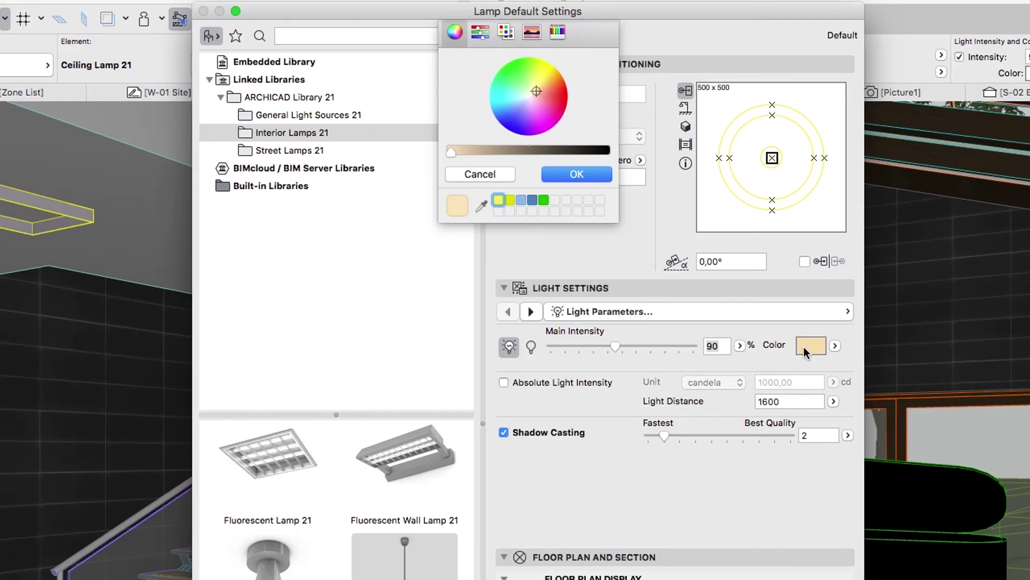
{"action": "left_click", "coordinate": [556, 97]}
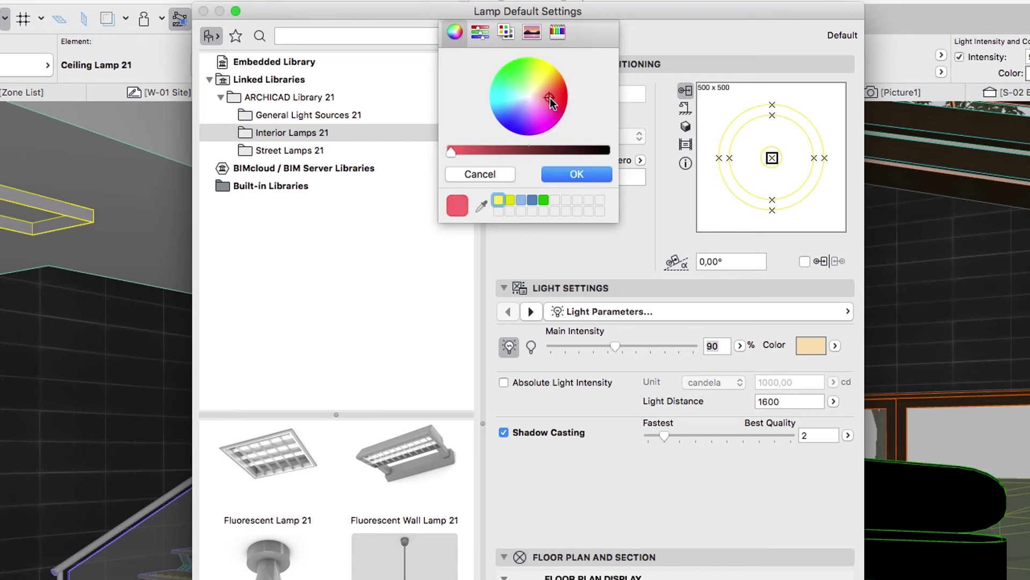
{"action": "left_click", "coordinate": [556, 172]}
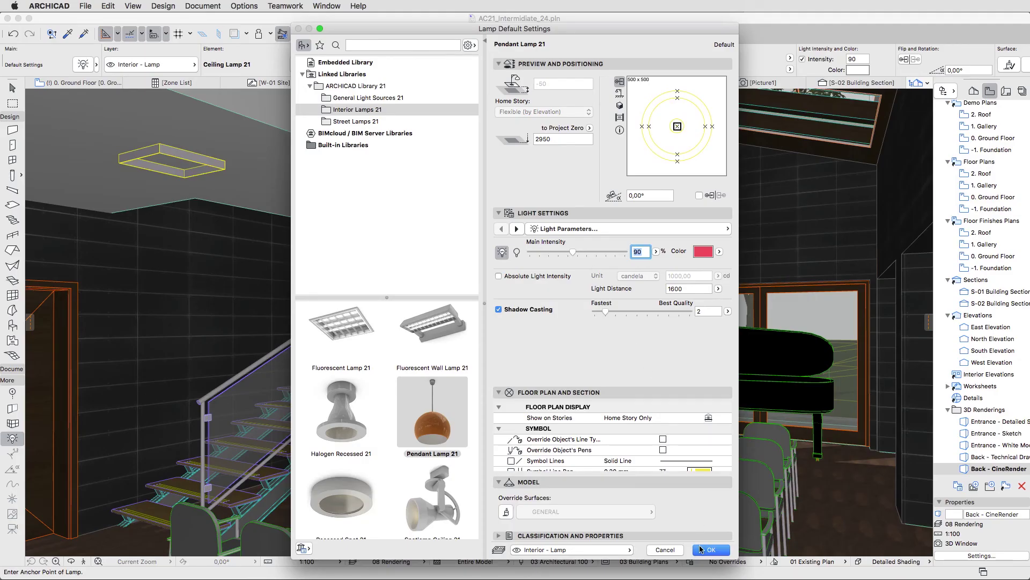
Step: Hang Pendant Lamp 21 under the skylight above the piano and lower its elevation
{"action": "left_click", "coordinate": [711, 549]}
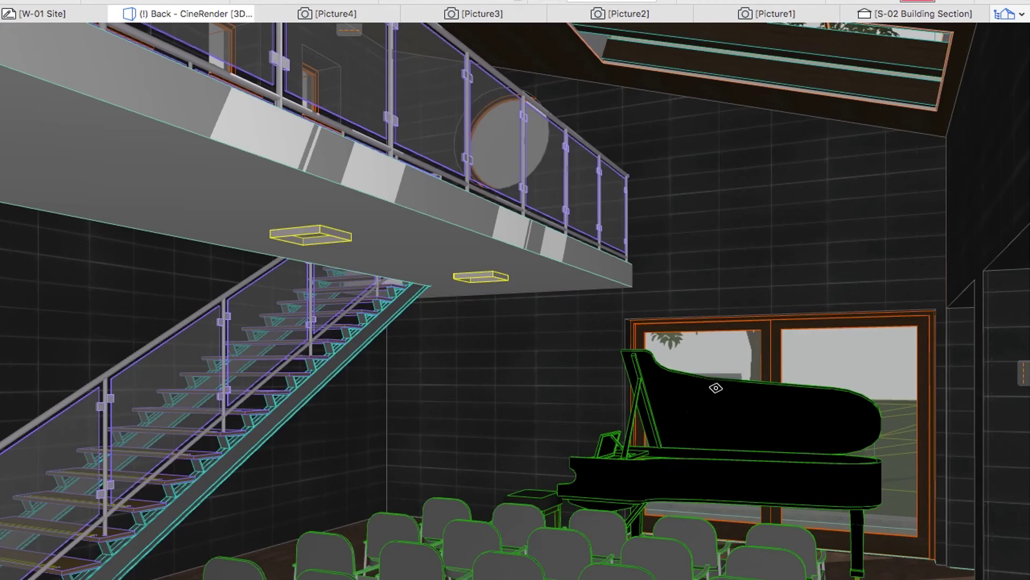
{"action": "left_click", "coordinate": [740, 56]}
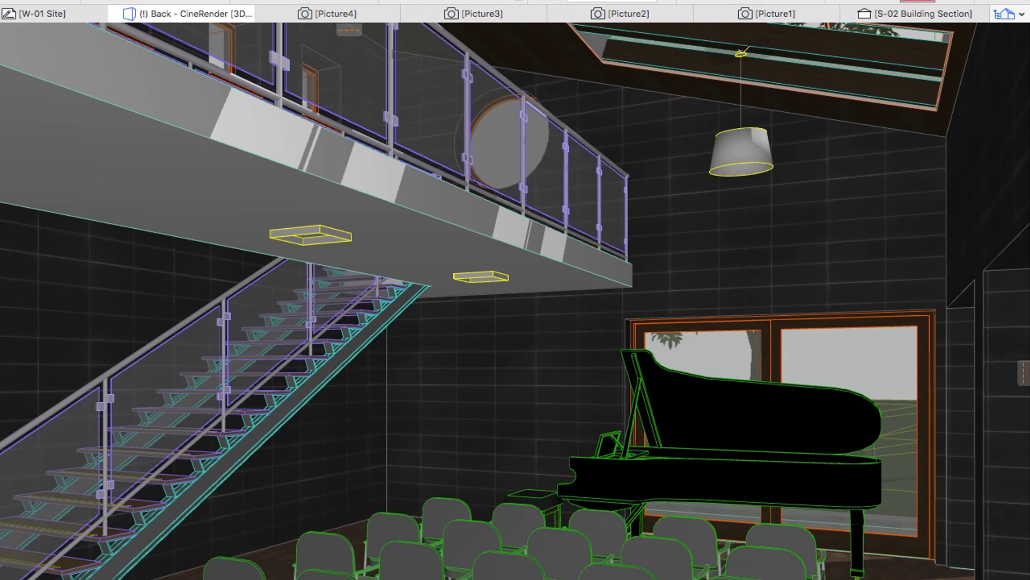
{"action": "left_click", "coordinate": [743, 145]}
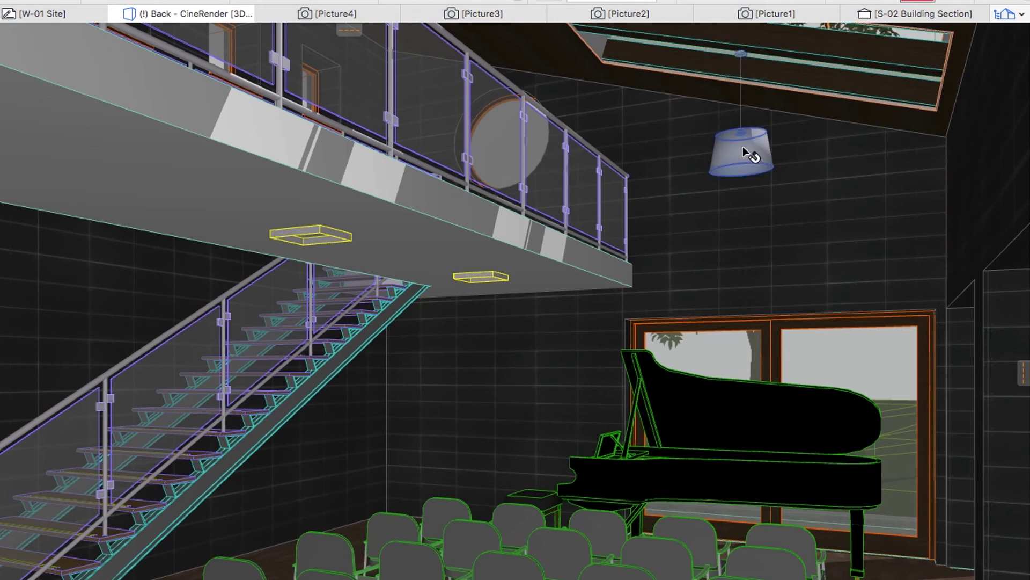
{"action": "left_click_drag", "start_coordinate": [739, 165], "coordinate": [746, 176]}
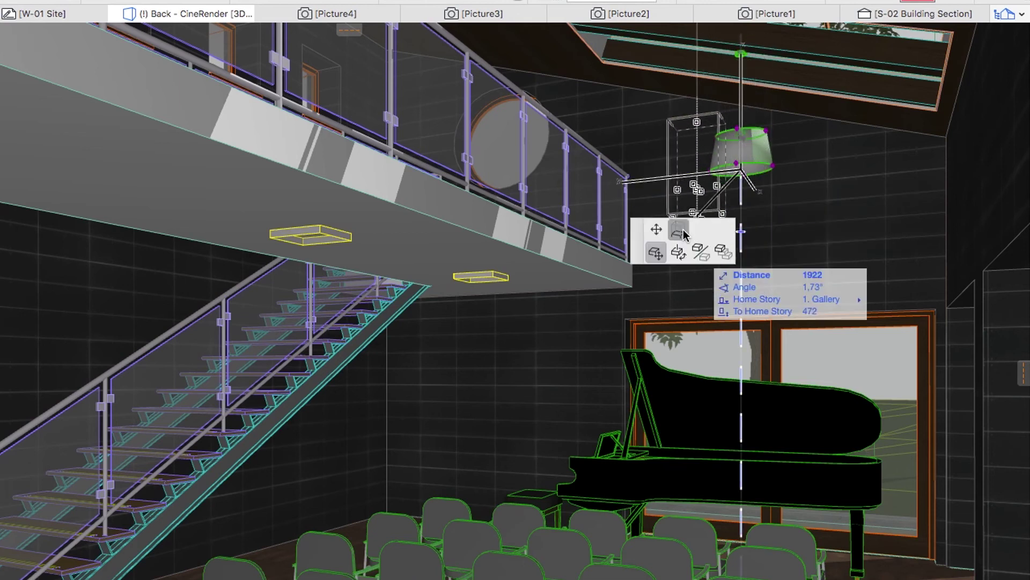
{"action": "left_click", "coordinate": [684, 230]}
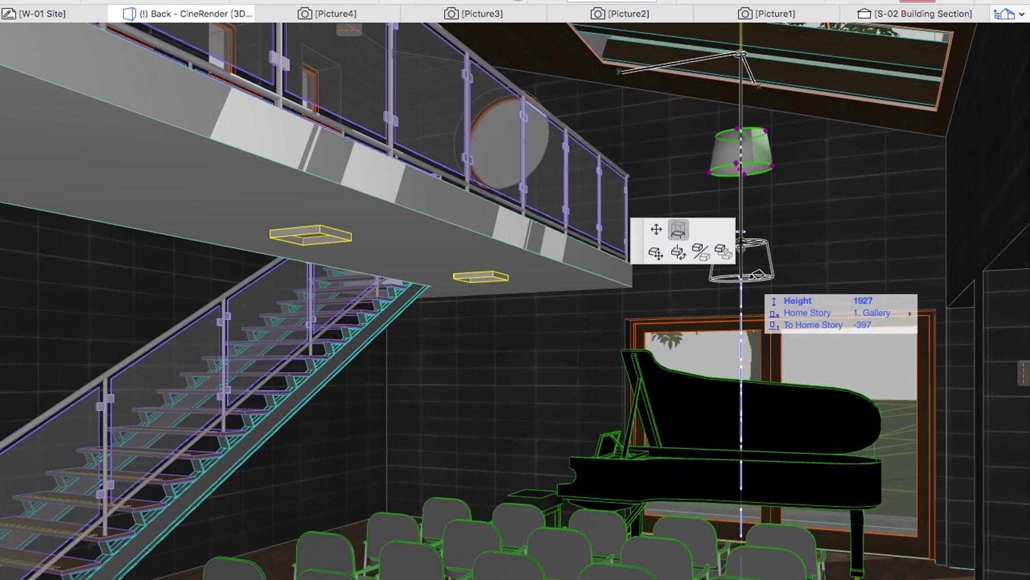
{"action": "left_click", "coordinate": [741, 242]}
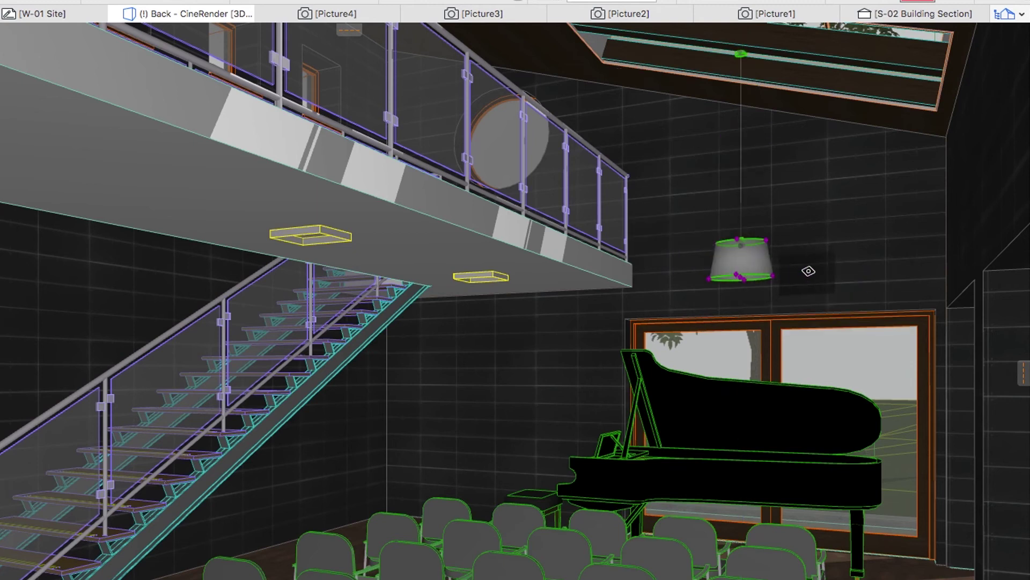
{"action": "key", "text": "Escape"}
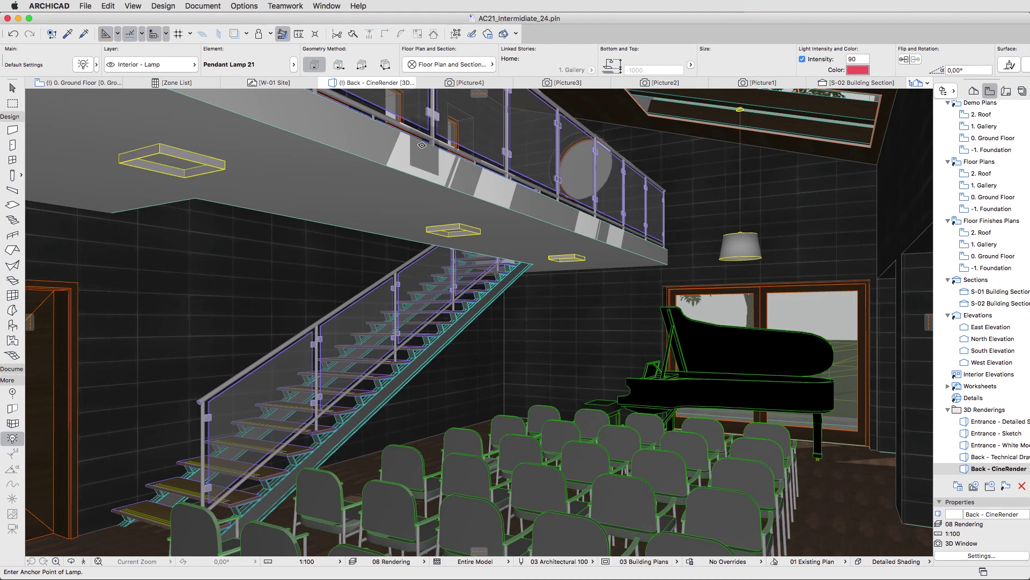
Step: Set basic PhotoRendering Settings to Indoor Daylight Fast, with sun at 30% and lamps at 100%
{"action": "left_click", "coordinate": [203, 6]}
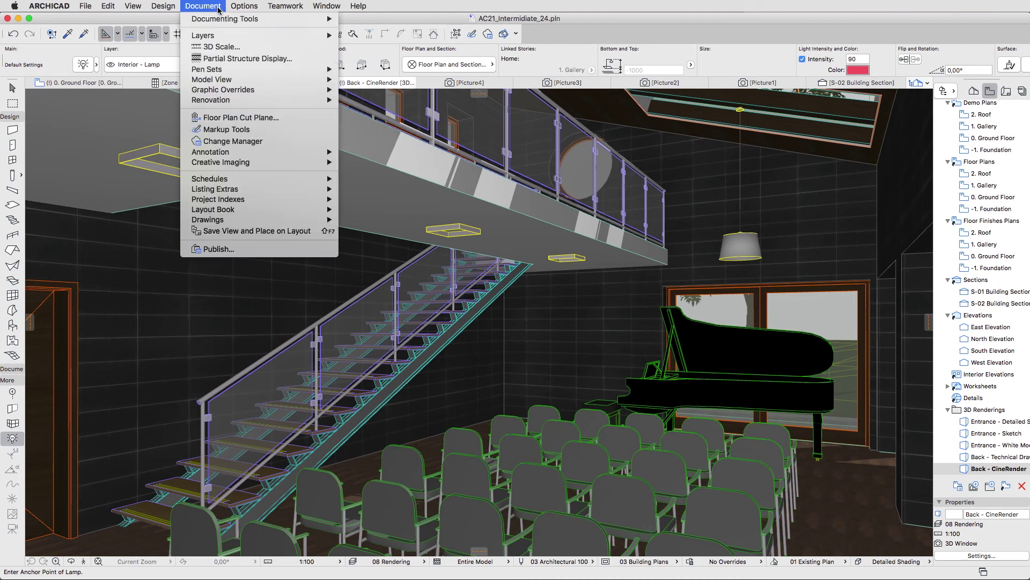
{"action": "mouse_move", "coordinate": [221, 162]}
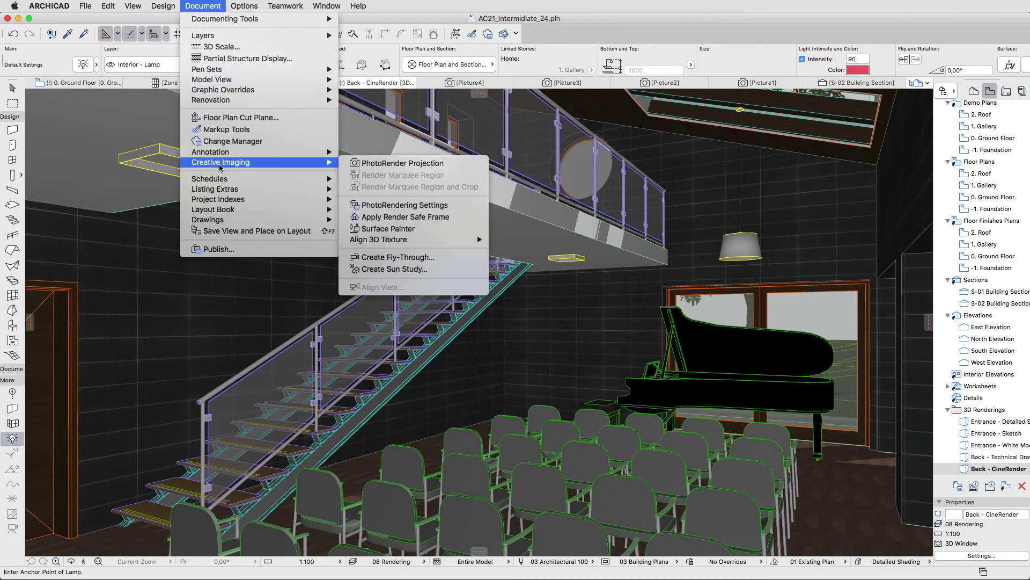
{"action": "left_click", "coordinate": [355, 207]}
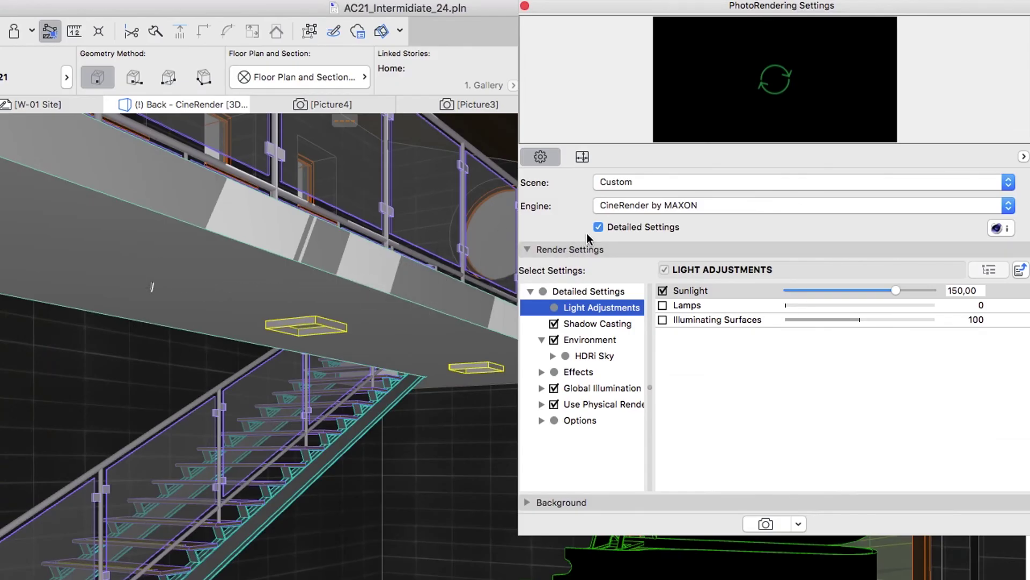
{"action": "left_click", "coordinate": [598, 228]}
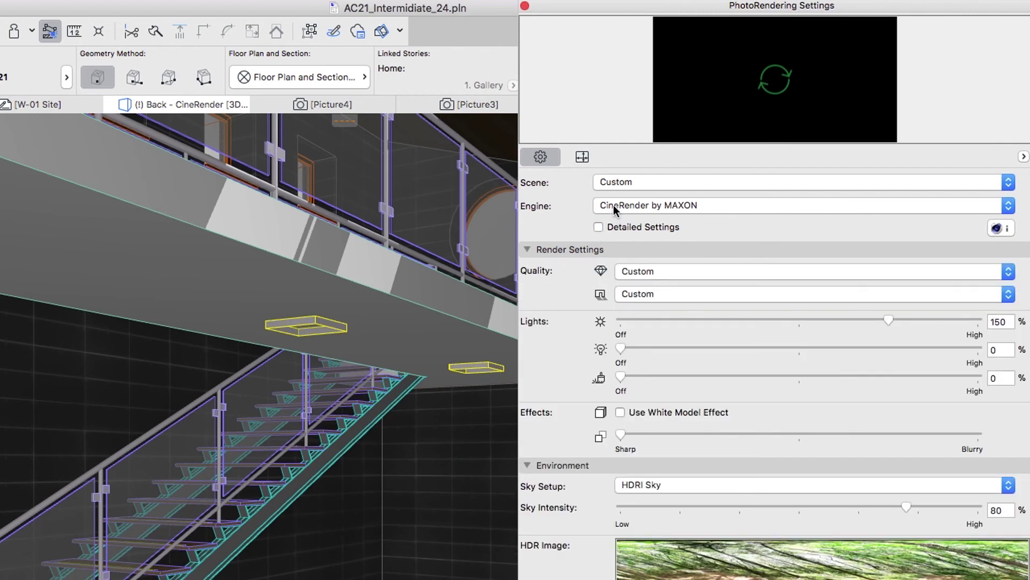
{"action": "left_click", "coordinate": [617, 185]}
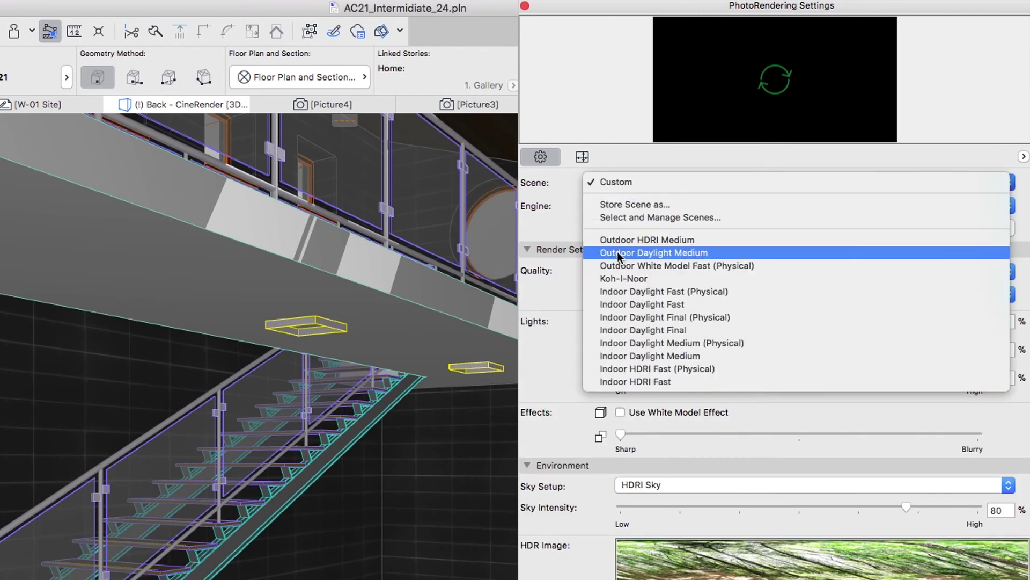
{"action": "left_click", "coordinate": [614, 301]}
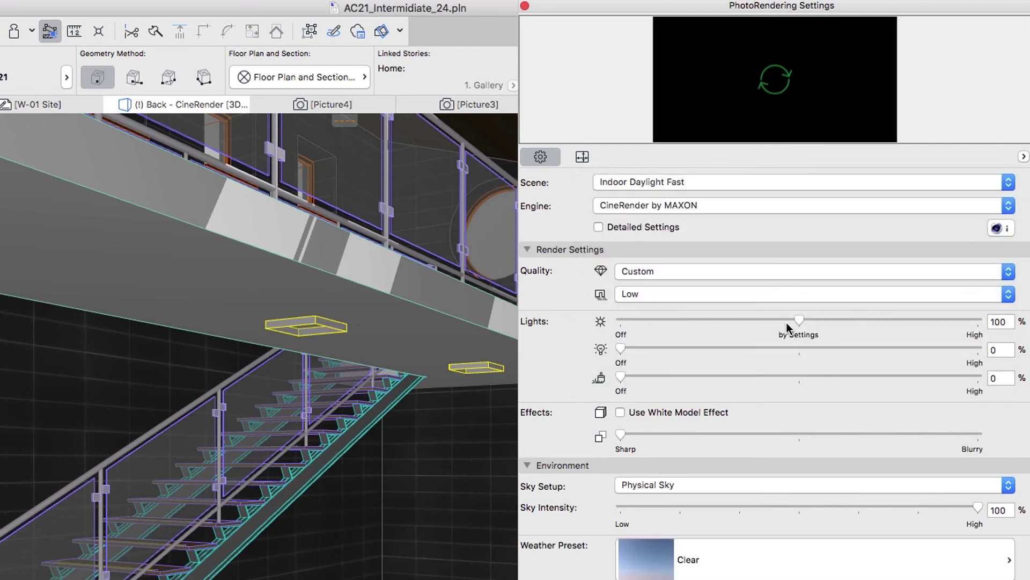
{"action": "left_click_drag", "start_coordinate": [798, 320], "coordinate": [764, 321]}
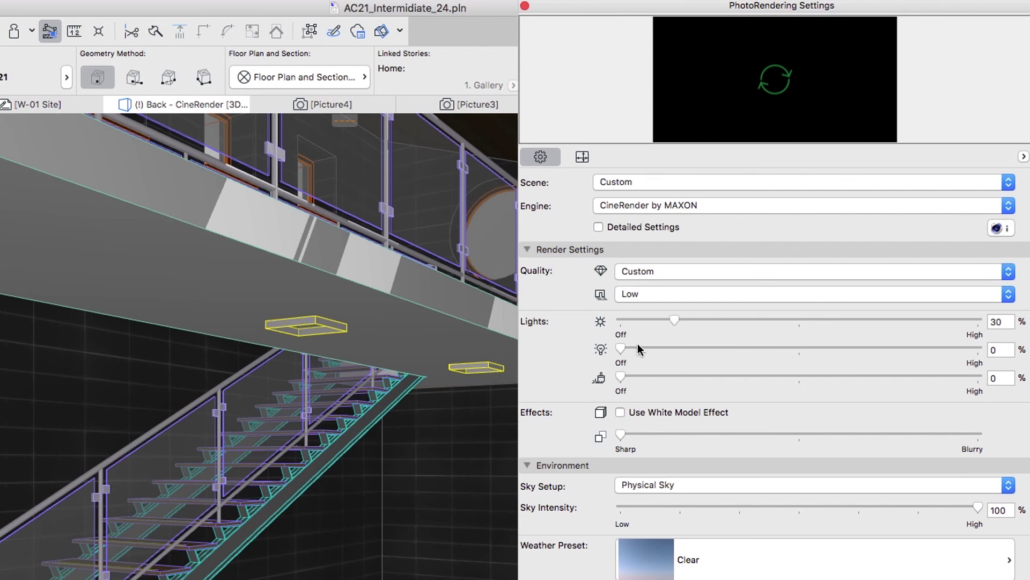
{"action": "left_click_drag", "start_coordinate": [622, 350], "coordinate": [799, 349]}
Step: Apply the Bluenight weather preset and start the CineRender of the hall interior
{"action": "left_click", "coordinate": [758, 550]}
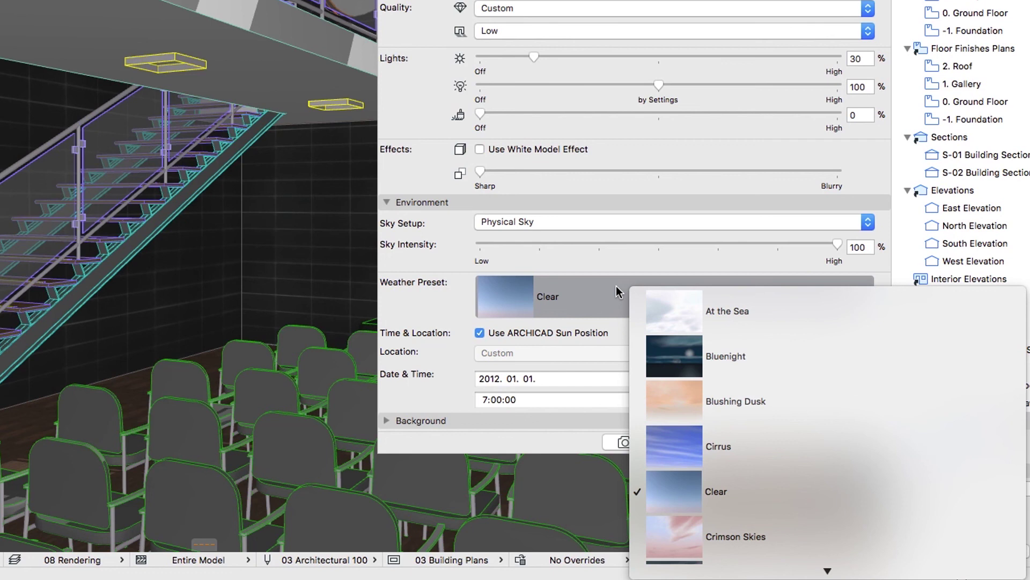
{"action": "left_click", "coordinate": [645, 355]}
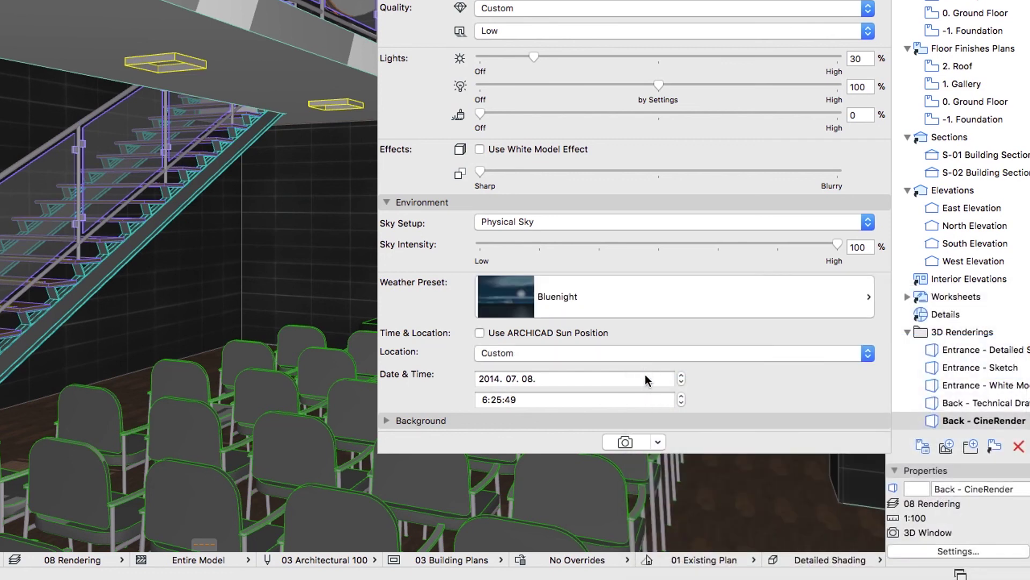
{"action": "left_click", "coordinate": [626, 442]}
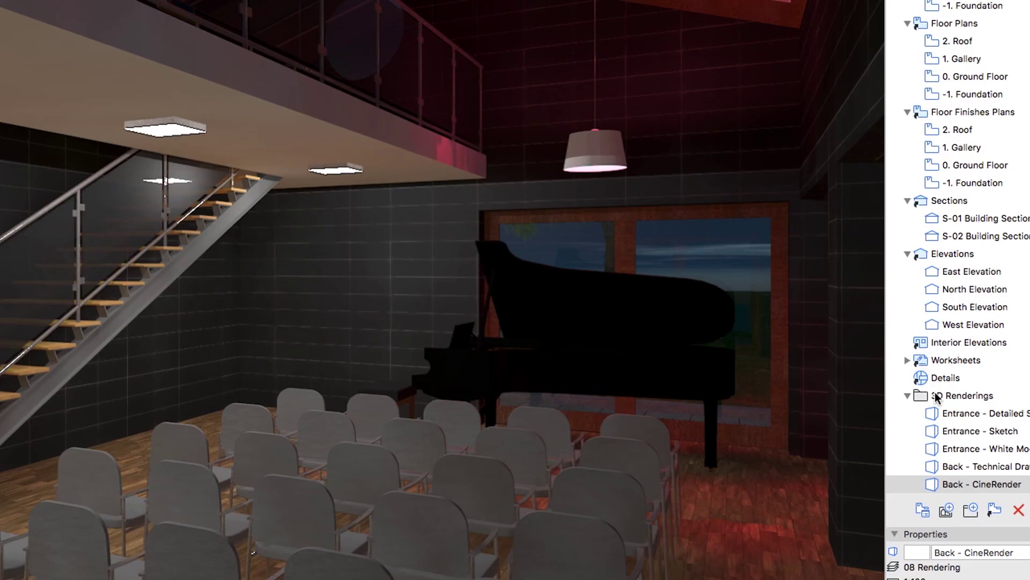
Step: Save the current view as 'Interior - CineRender' under the Navigator's 3D Renderings folder
{"action": "left_click", "coordinate": [985, 410]}
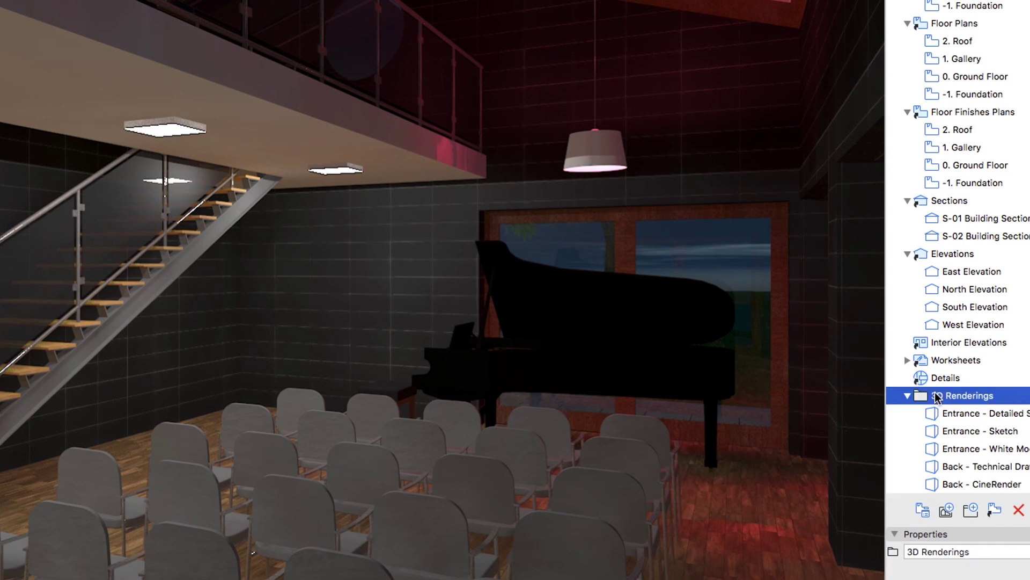
{"action": "left_click", "coordinate": [947, 510]}
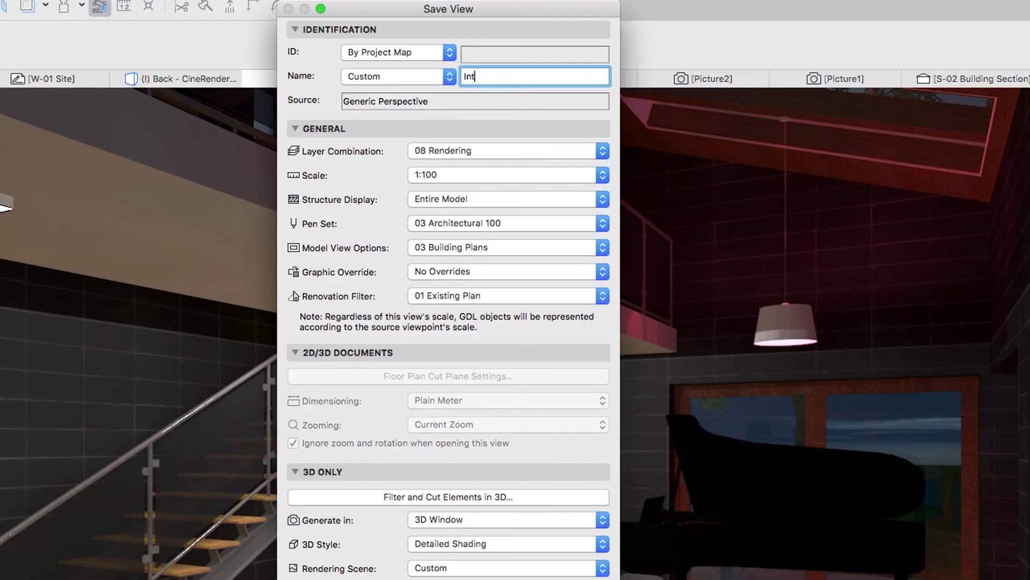
{"action": "type", "text": "er"}
{"action": "type", "text": "ior - Ci"}
{"action": "type", "text": "neRende"}
{"action": "type", "text": "r"}
{"action": "key", "text": "Return"}
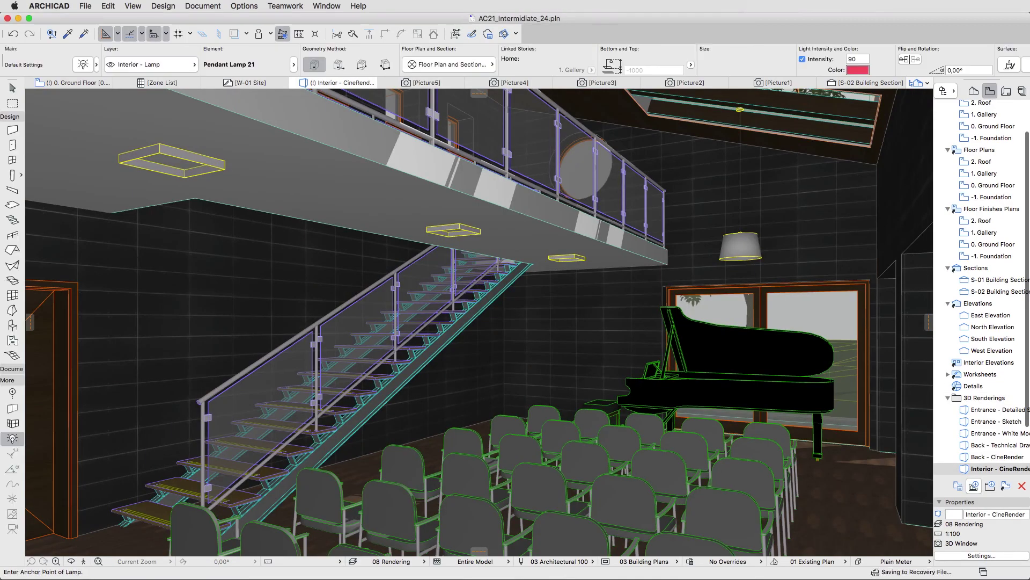